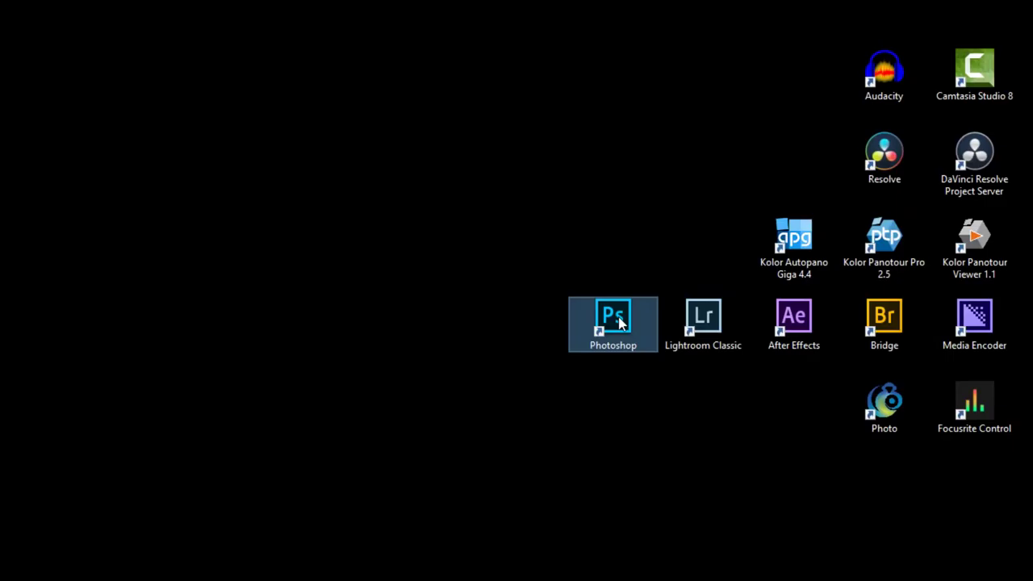
Step: Launch Photoshop as administrator, then minimize it to reveal the desktop folders
{"action": "right_click", "coordinate": [619, 322]}
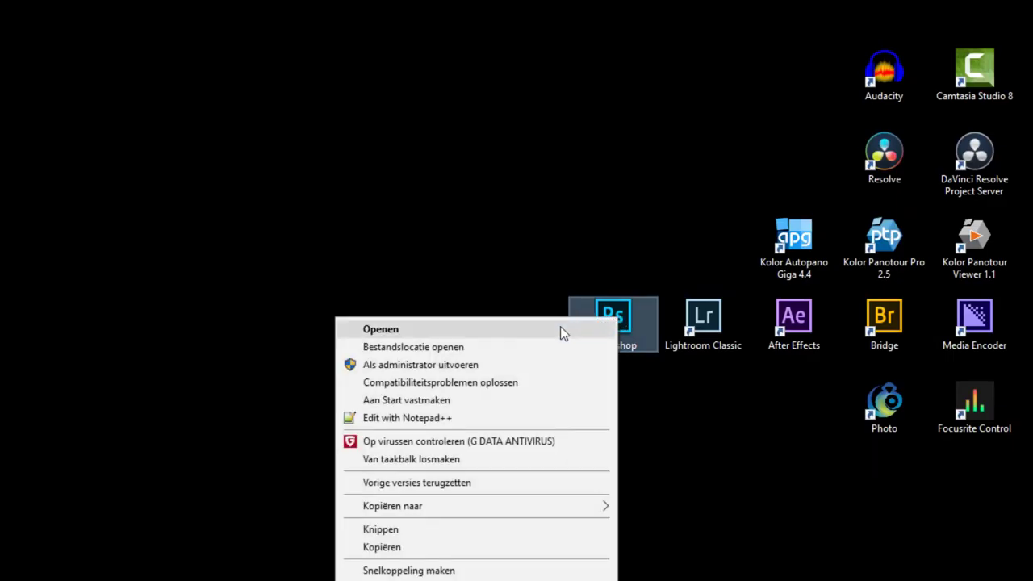
{"action": "left_click", "coordinate": [448, 365]}
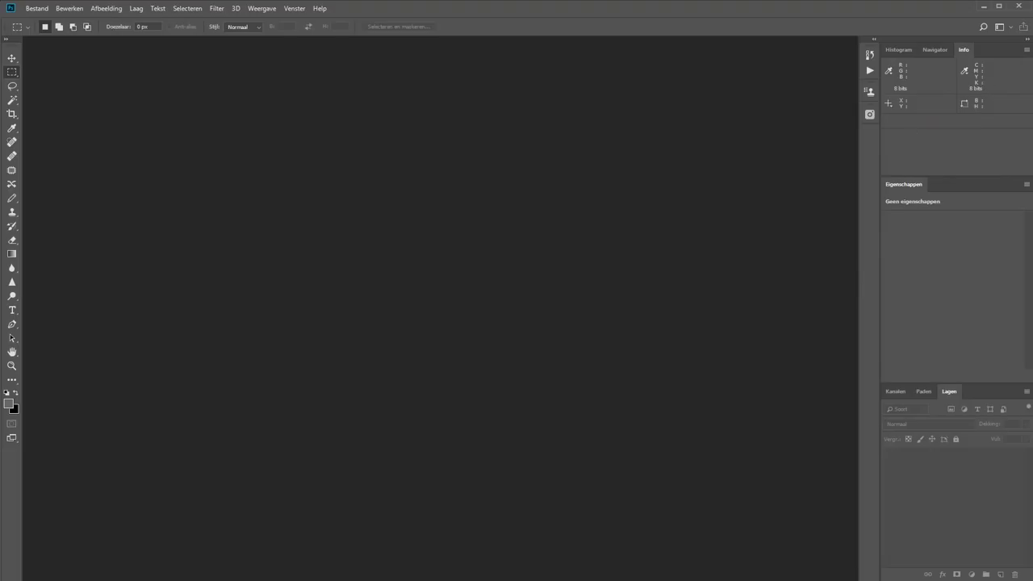
{"action": "left_click", "coordinate": [982, 5]}
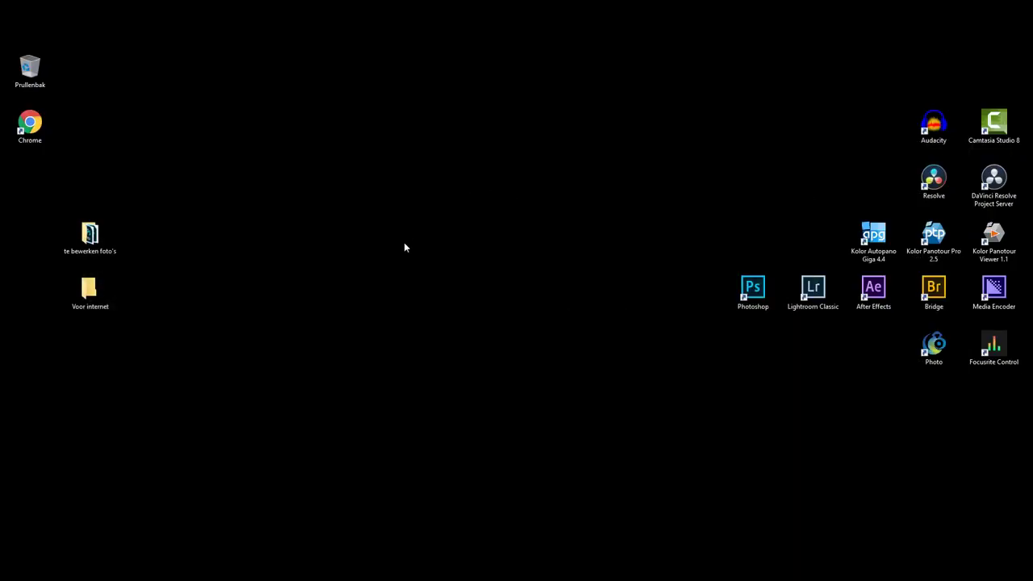
Step: Open the te bewerken foto's folder, review its nine vakantie PSD thumbnails, then minimize Bridge
{"action": "left_click", "coordinate": [92, 234]}
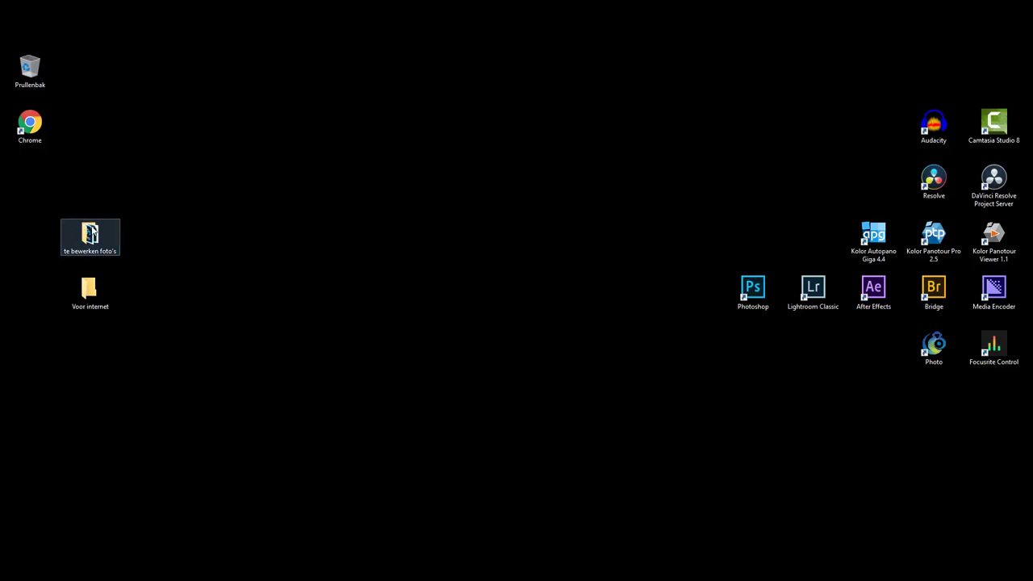
{"action": "double_click", "coordinate": [91, 234]}
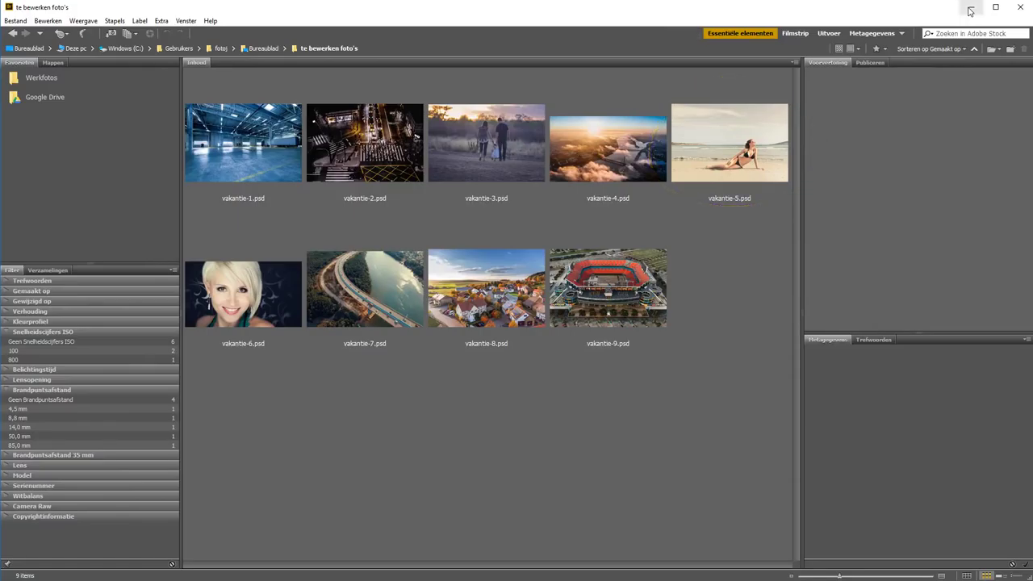
{"action": "left_click", "coordinate": [969, 10]}
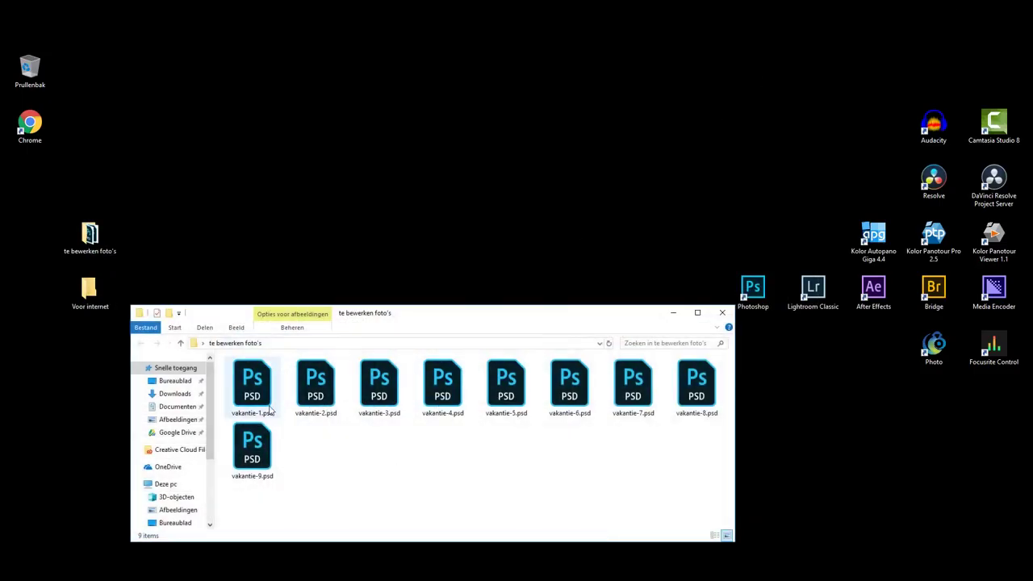
Step: Open vakantie-1.psd and crop it to a near-full selection, making it 1996 x 1309 px
{"action": "double_click", "coordinate": [250, 386]}
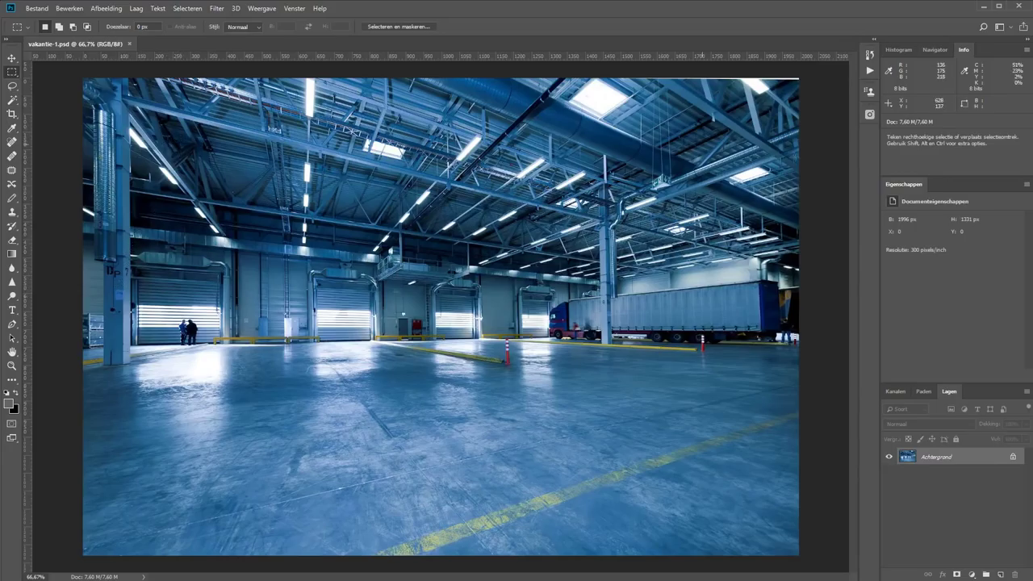
{"action": "left_click_drag", "start_coordinate": [806, 84], "coordinate": [81, 558]}
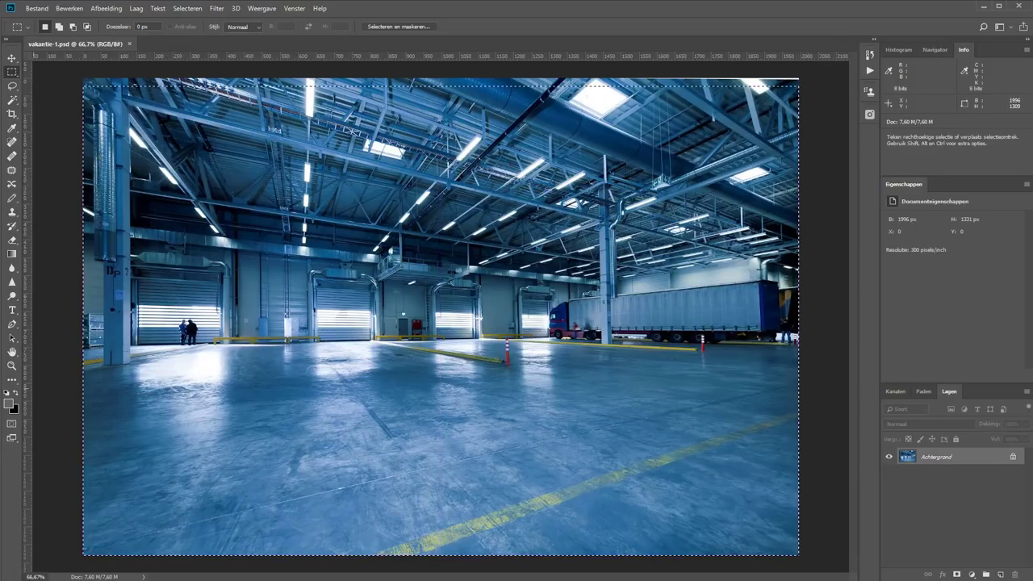
{"action": "left_click", "coordinate": [113, 11]}
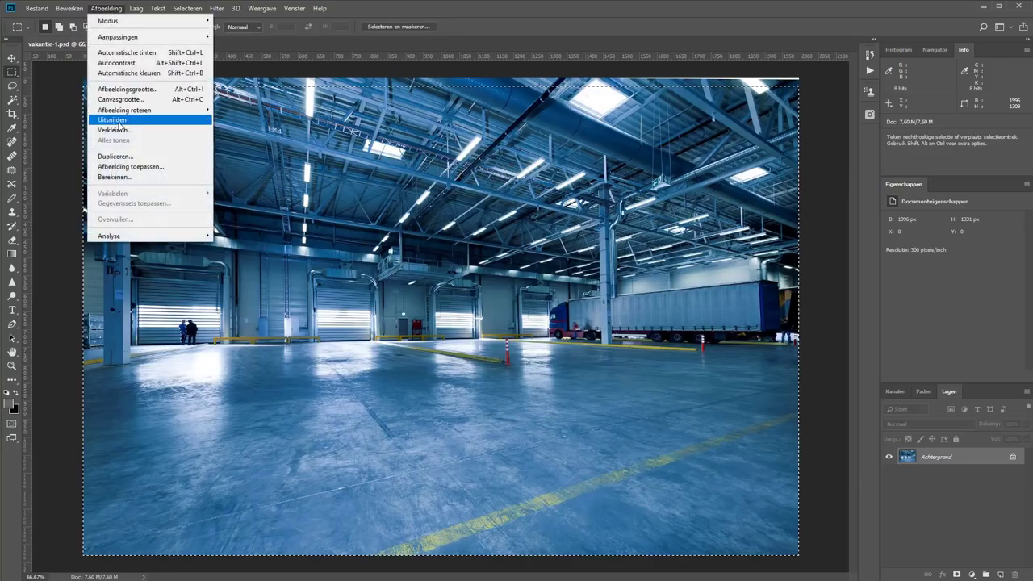
{"action": "left_click", "coordinate": [121, 120]}
{"action": "left_click", "coordinate": [760, 200]}
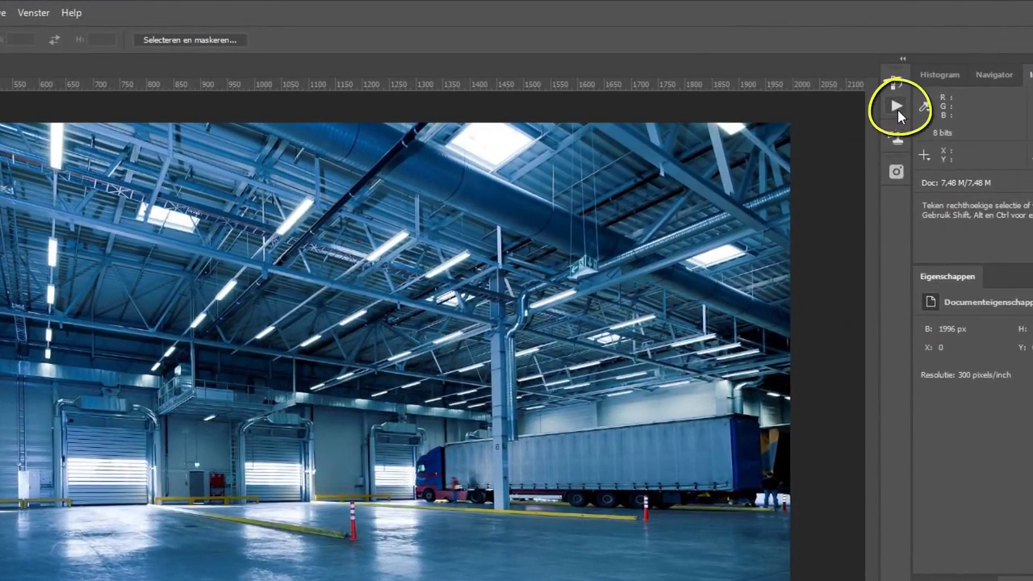
Step: Show the Handelingen panel and start a new action in Standaardhandelingen
{"action": "left_click", "coordinate": [32, 13]}
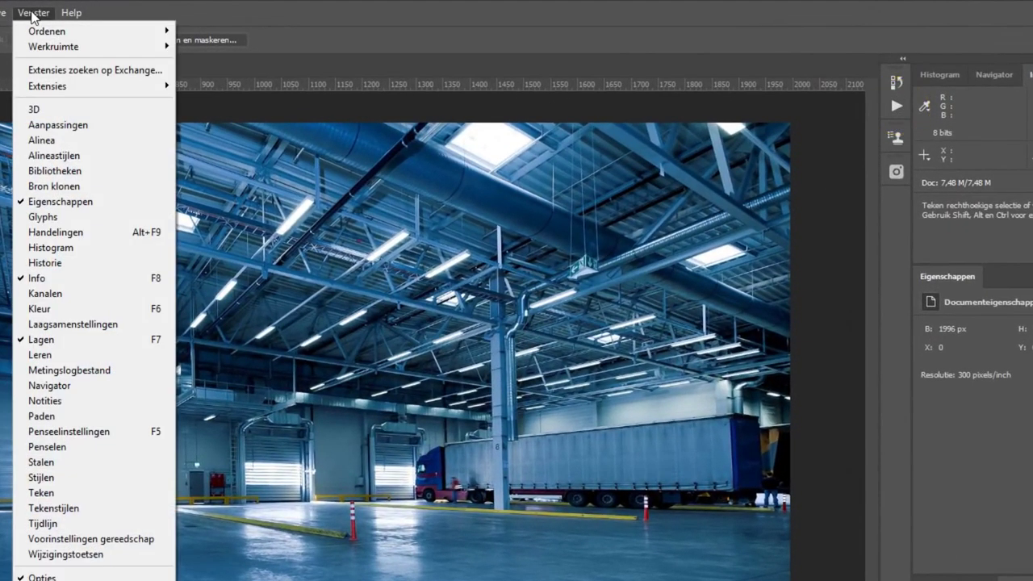
{"action": "left_click", "coordinate": [66, 233]}
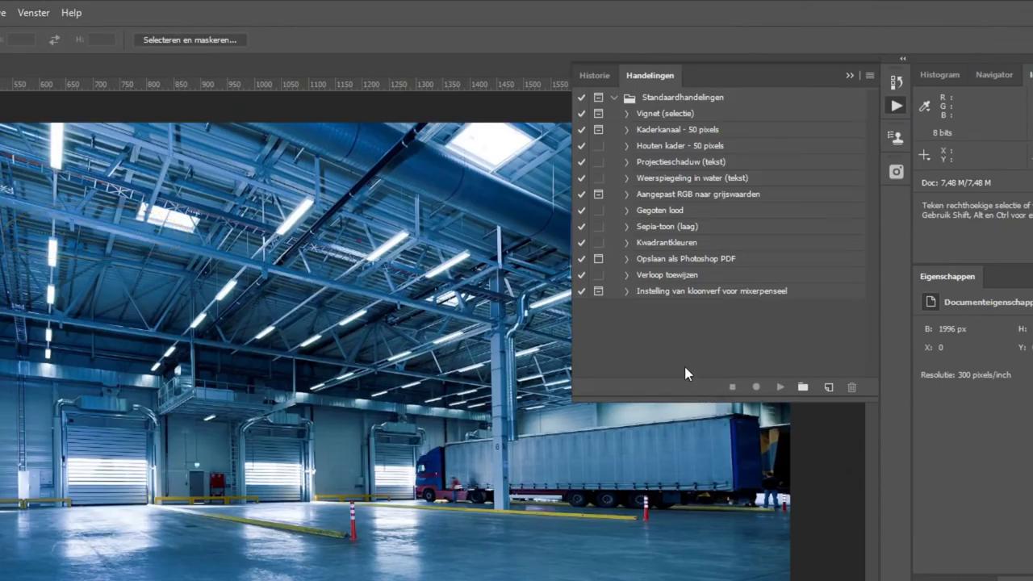
{"action": "left_click", "coordinate": [826, 389]}
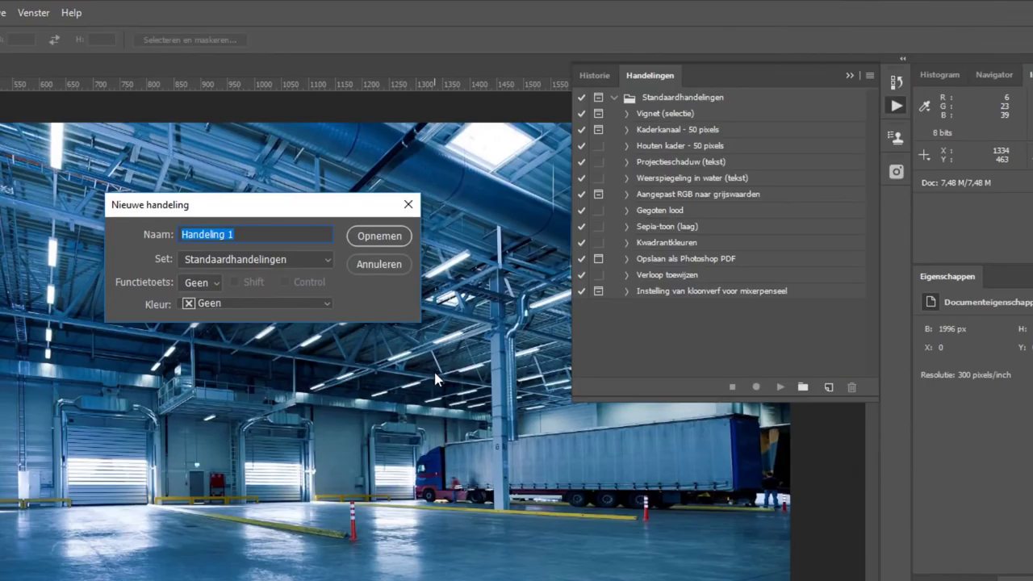
Step: Name the new action Vakantie and start recording it
{"action": "type", "text": "Vaka"}
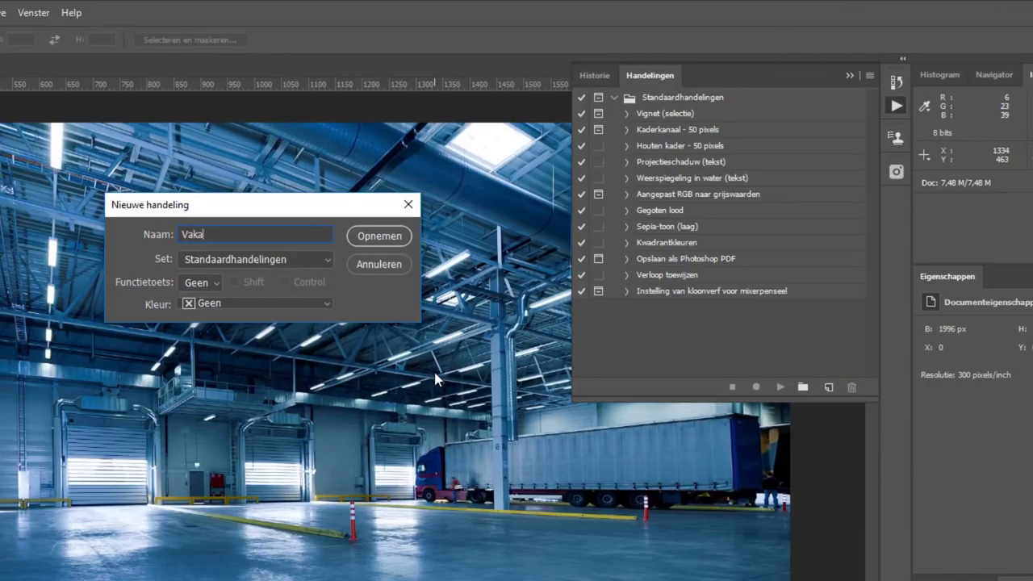
{"action": "type", "text": "ntie"}
{"action": "left_click", "coordinate": [373, 234]}
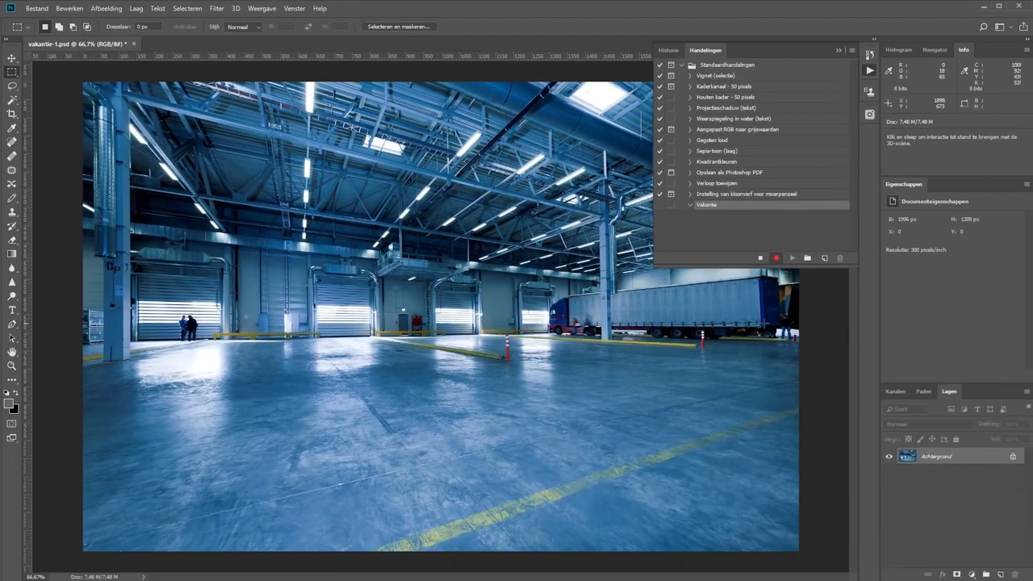
Step: Resize the image to 900 px wide (900 x 590) and check the recorded Afbeeldingsgrootte step
{"action": "key", "text": "ctrl+alt+i"}
{"action": "type", "text": "900"}
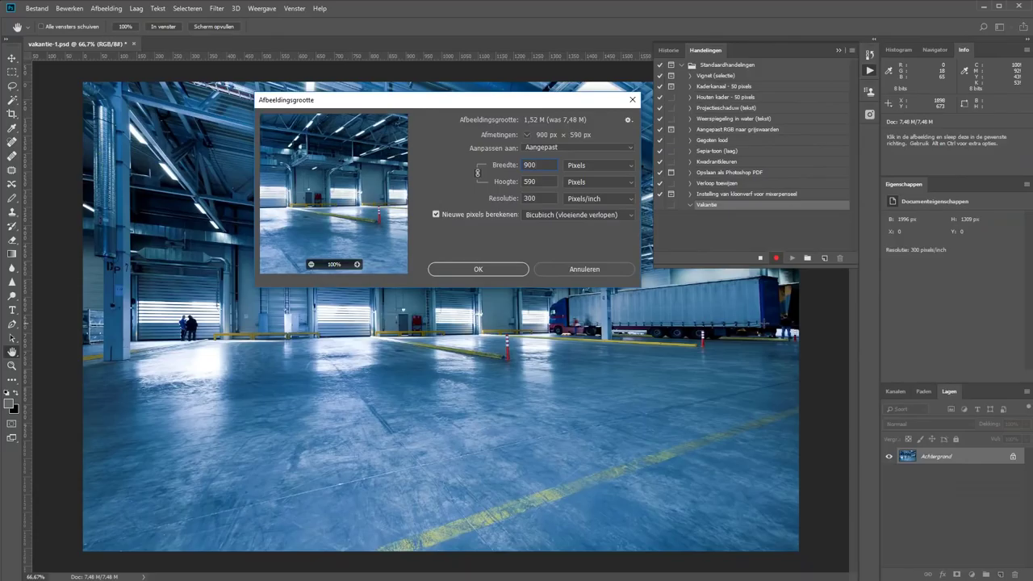
{"action": "key", "text": "Return"}
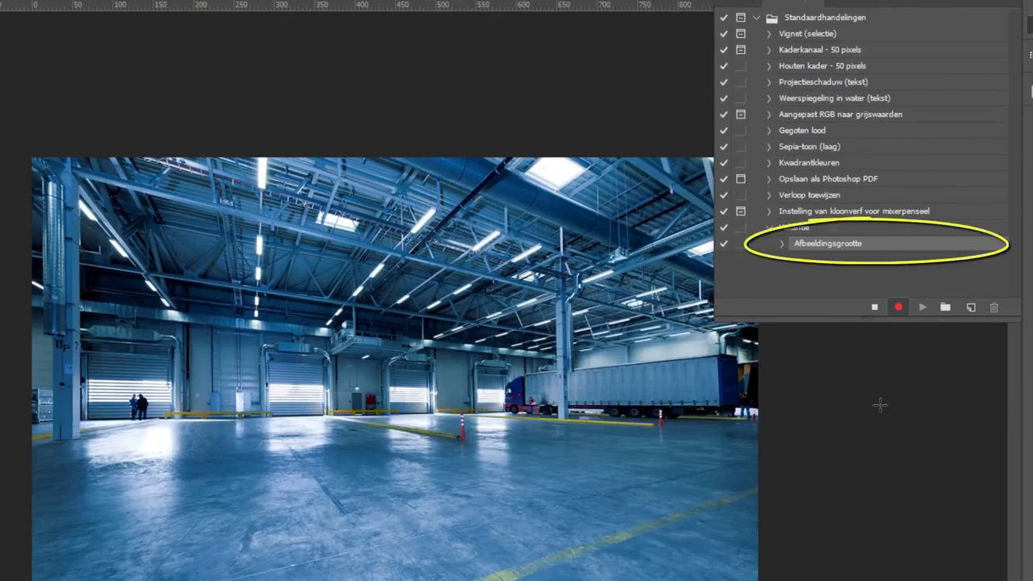
{"action": "left_click", "coordinate": [781, 243]}
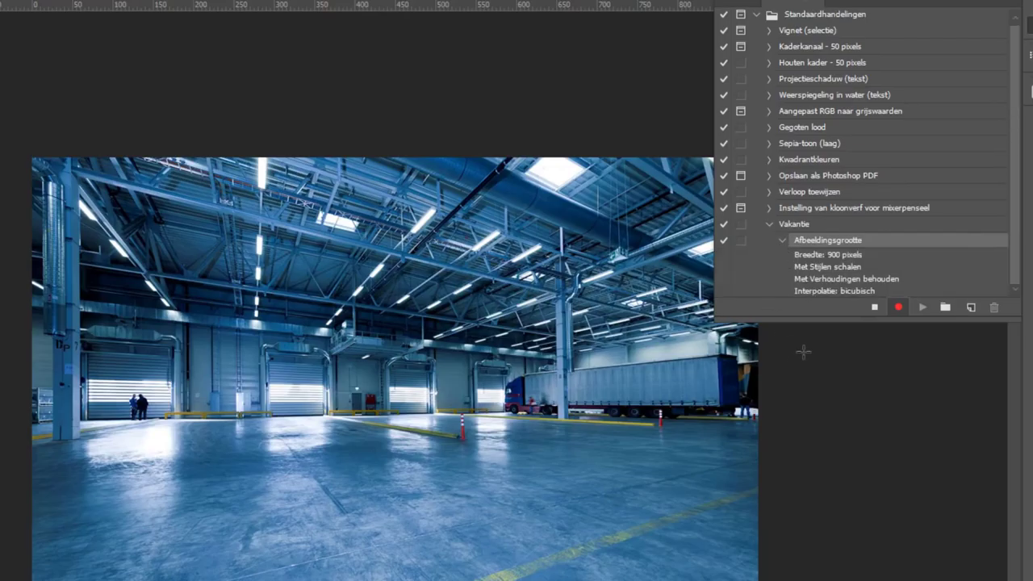
{"action": "left_click", "coordinate": [781, 241]}
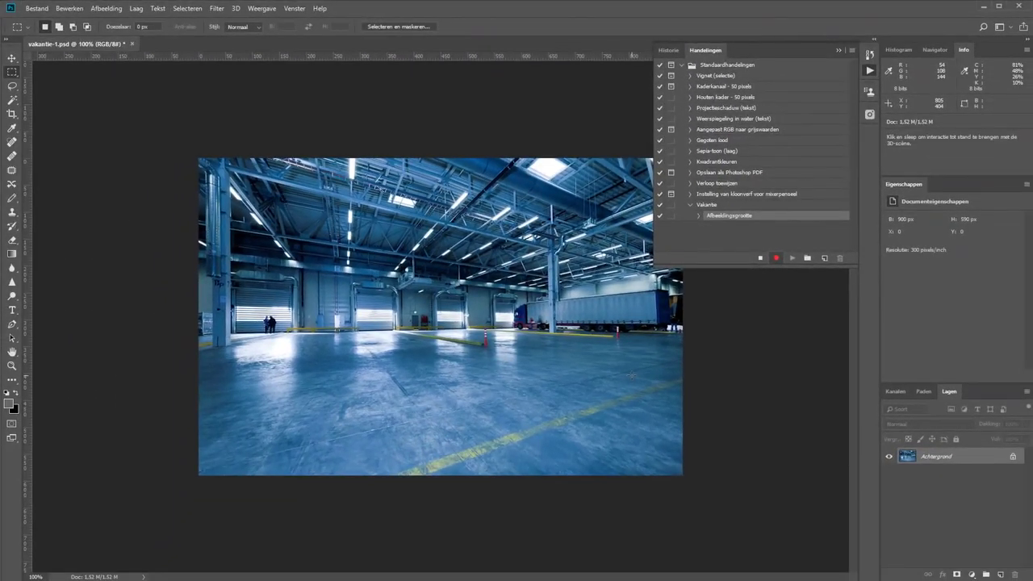
Step: Add a relative 20 px white canvas border in width and height
{"action": "key", "text": "ctrl+alt+c"}
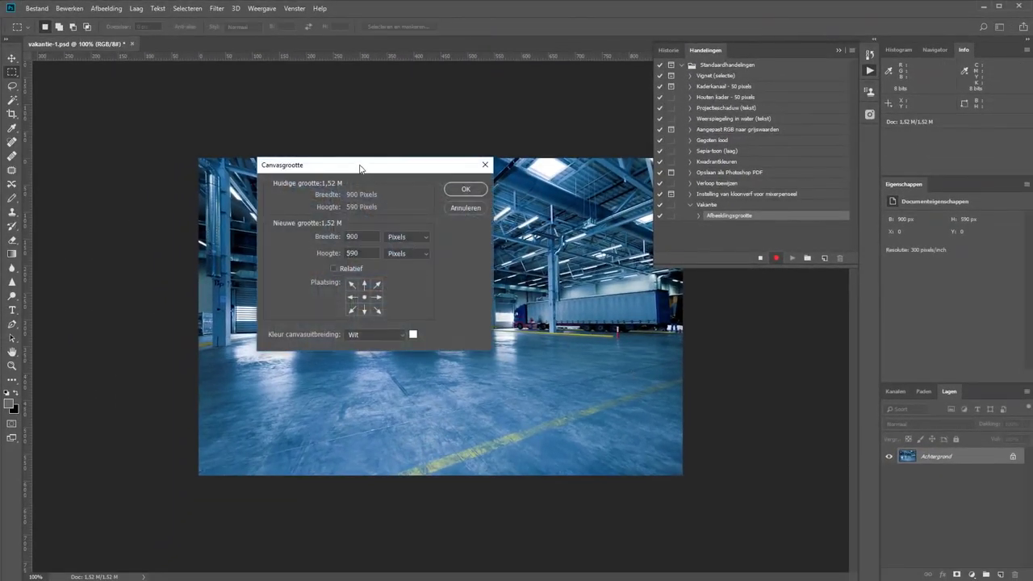
{"action": "left_click_drag", "start_coordinate": [368, 174], "coordinate": [506, 155]}
{"action": "left_click", "coordinate": [482, 250]}
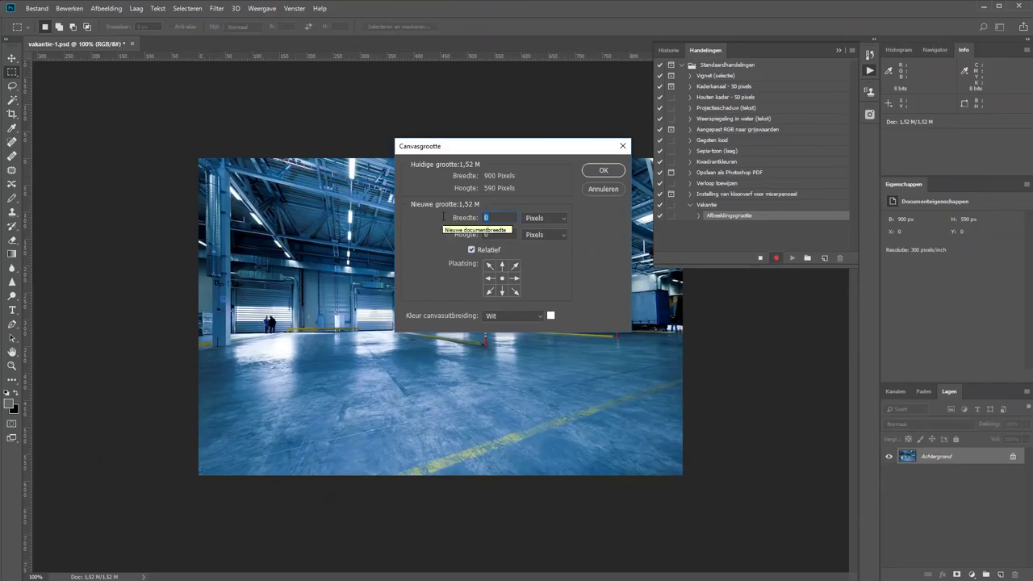
{"action": "type", "text": "20"}
{"action": "key", "text": "Tab"}
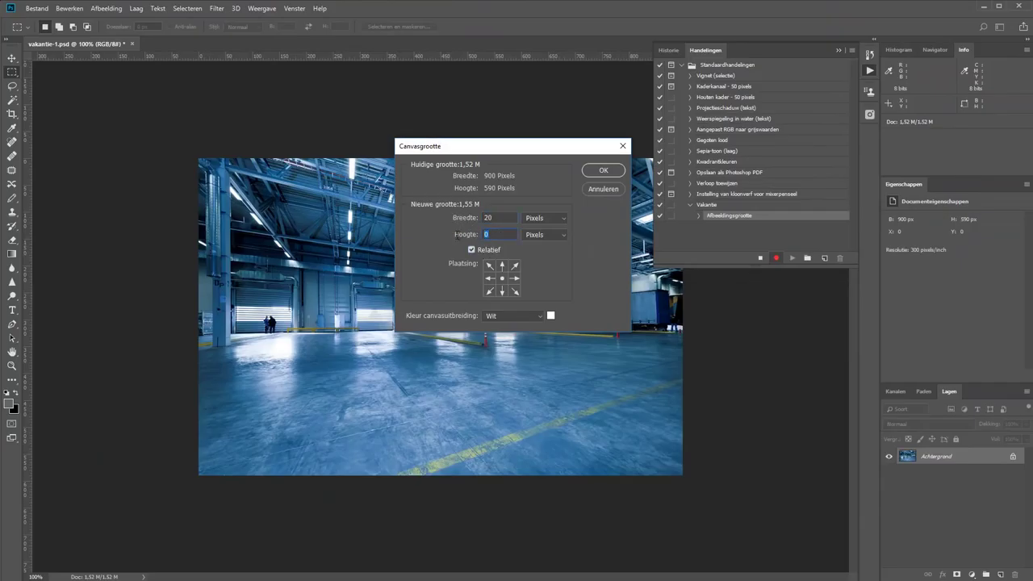
{"action": "type", "text": "20"}
{"action": "left_click", "coordinate": [595, 172]}
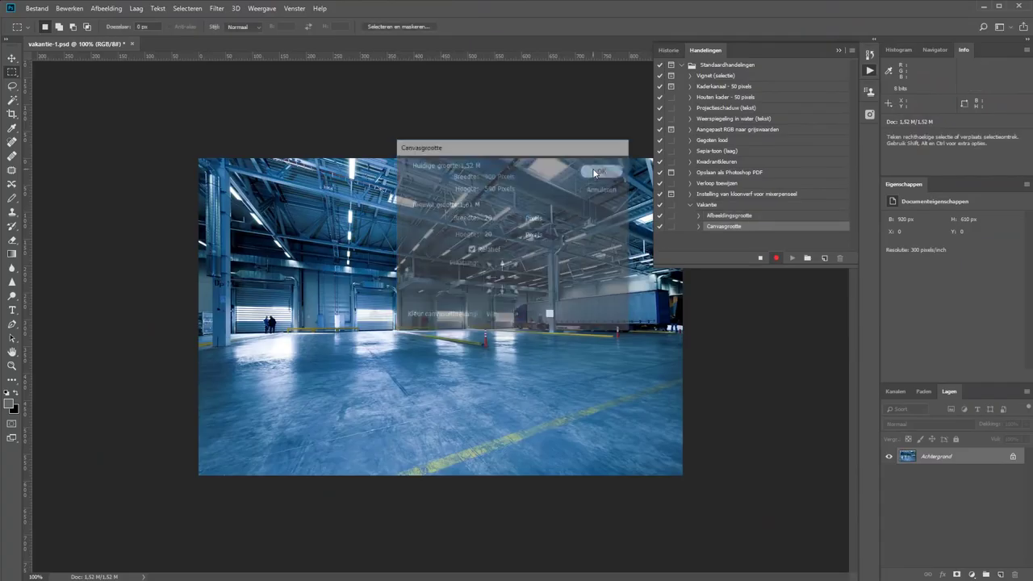
Step: Add a 6 px black canvas border, bringing the image to 926 x 616 px
{"action": "key", "text": "ctrl+alt+c"}
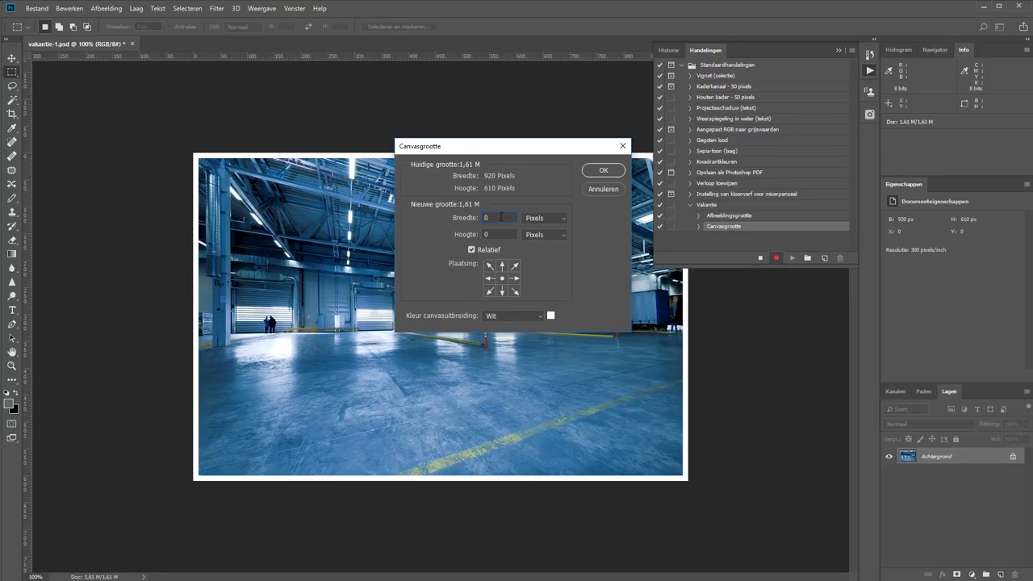
{"action": "type", "text": "6"}
{"action": "left_click", "coordinate": [516, 316]}
{"action": "left_click", "coordinate": [496, 360]}
{"action": "left_click", "coordinate": [597, 171]}
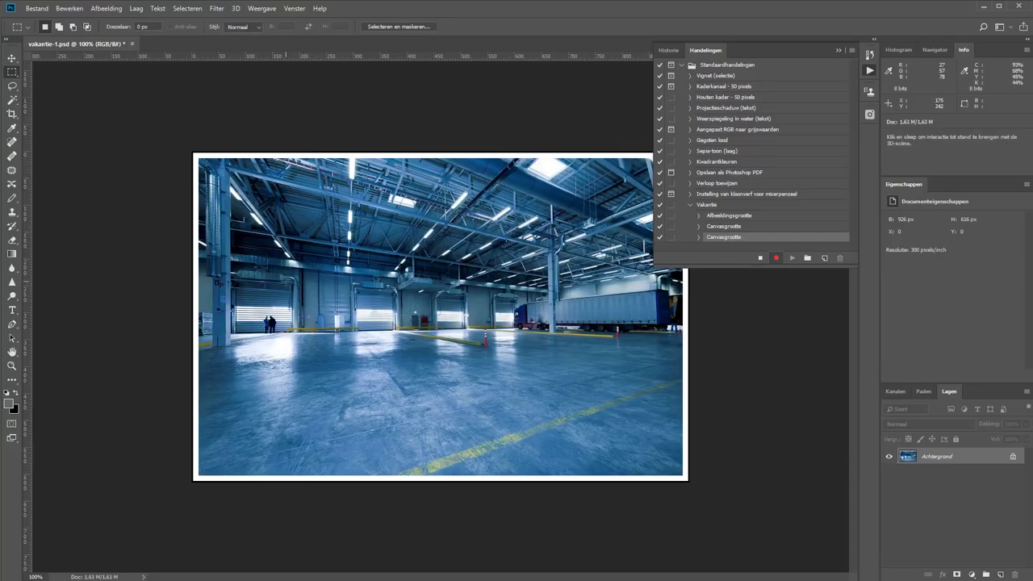
Step: Add a relative 40 px white canvas border, making the image 966 x 656 px
{"action": "key", "text": "alt+ctrl+c"}
{"action": "double_click", "coordinate": [495, 217]}
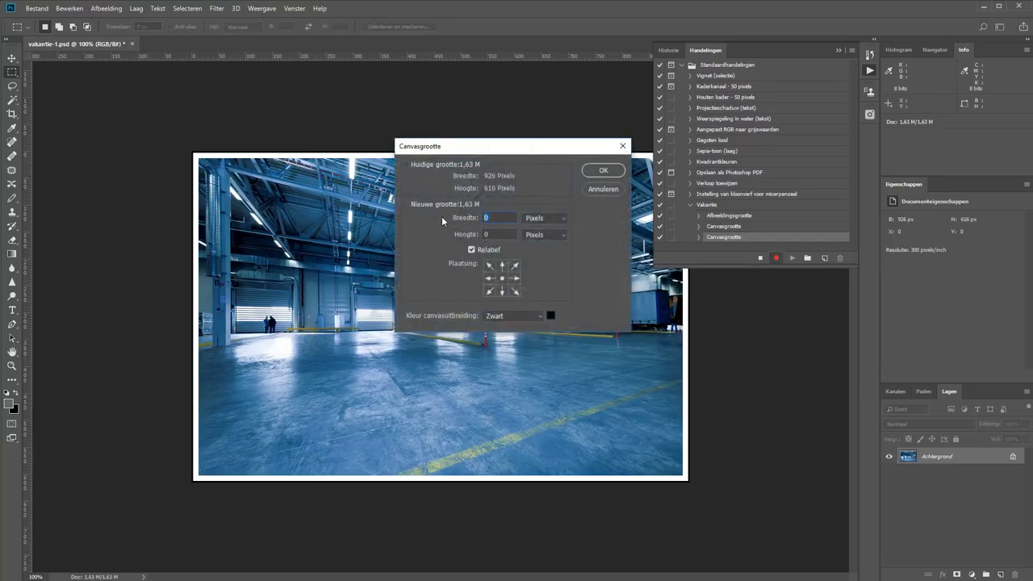
{"action": "type", "text": "30"}
{"action": "key", "text": "shift+Up"}
{"action": "double_click", "coordinate": [485, 234]}
{"action": "type", "text": "40"}
{"action": "left_click", "coordinate": [512, 315]}
{"action": "left_click", "coordinate": [602, 170]}
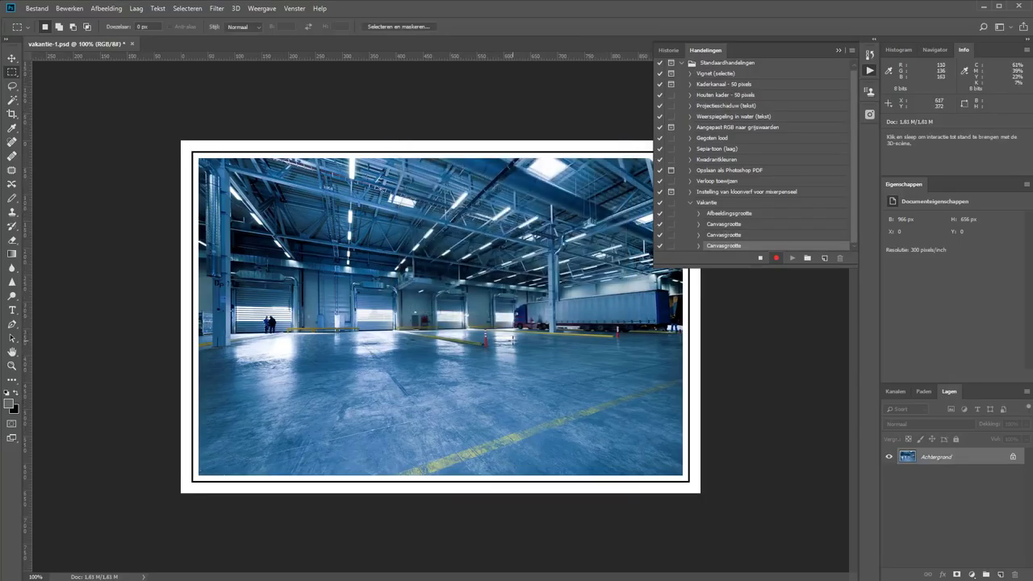
Step: Save the photo as vakantie-1.jpg in Voor internet with JPEG quality 10
{"action": "key", "text": "ctrl+shift+s"}
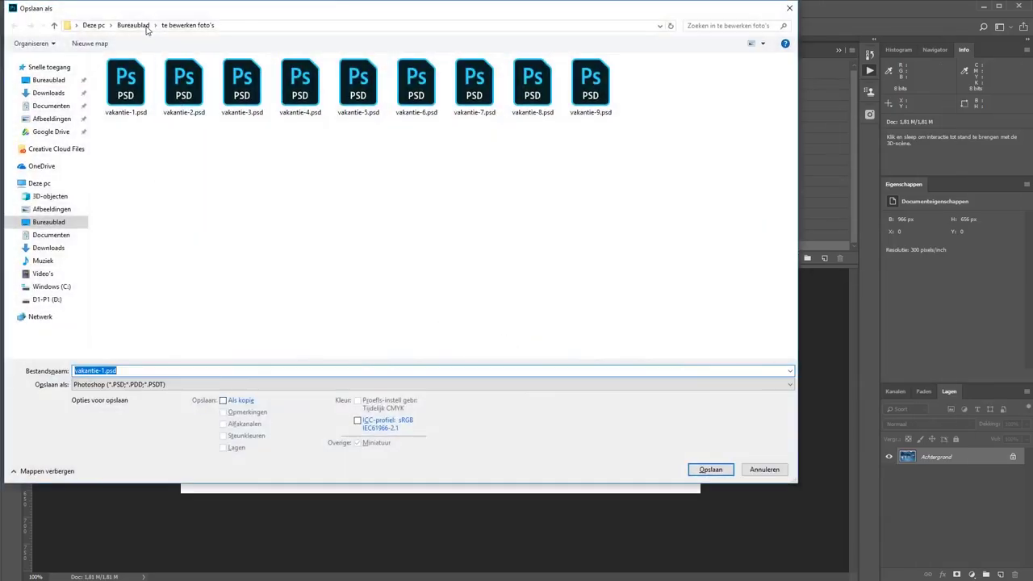
{"action": "left_click", "coordinate": [133, 25]}
{"action": "double_click", "coordinate": [179, 85]}
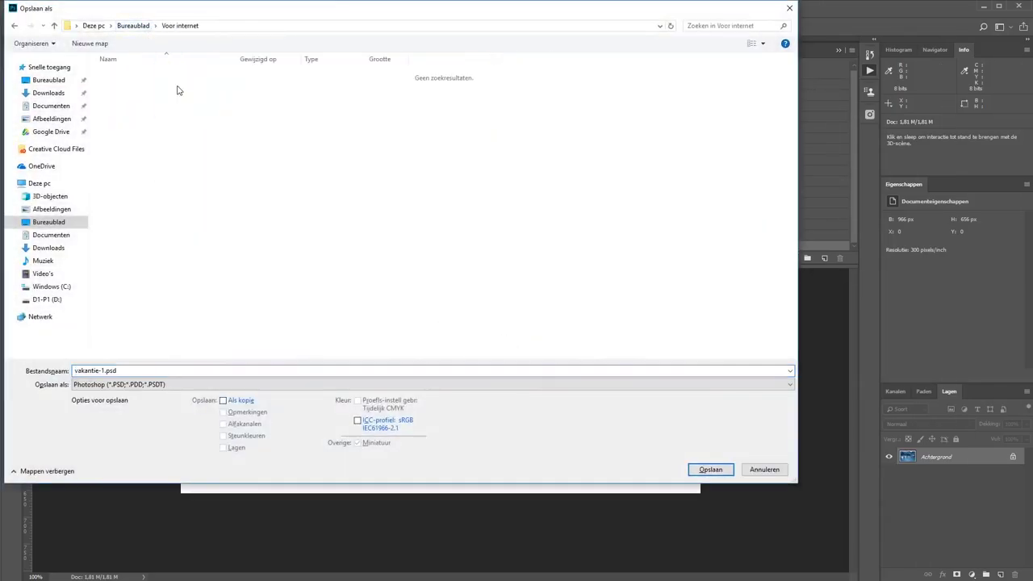
{"action": "left_click", "coordinate": [118, 372]}
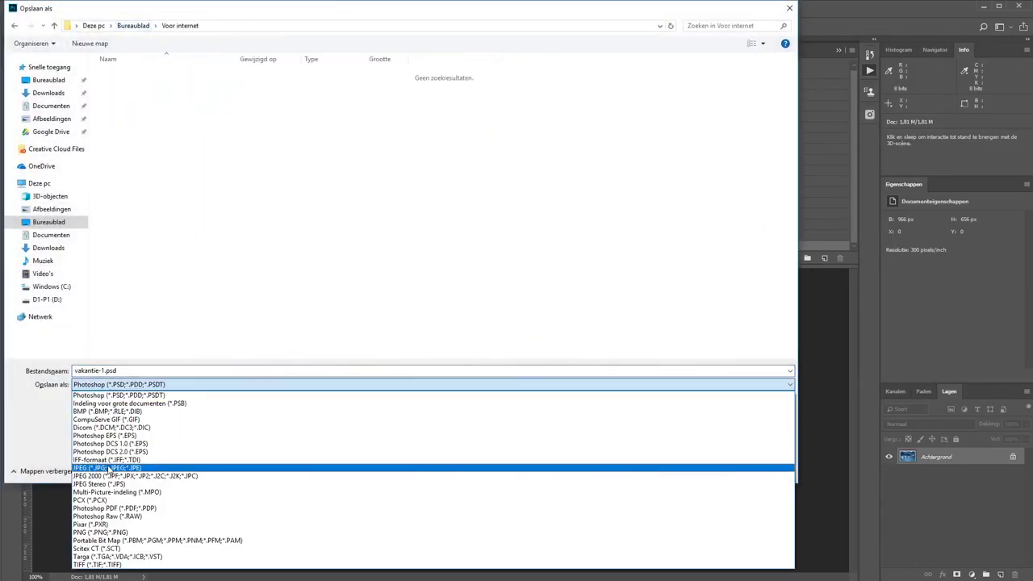
{"action": "left_click", "coordinate": [210, 464]}
{"action": "left_click", "coordinate": [709, 469]}
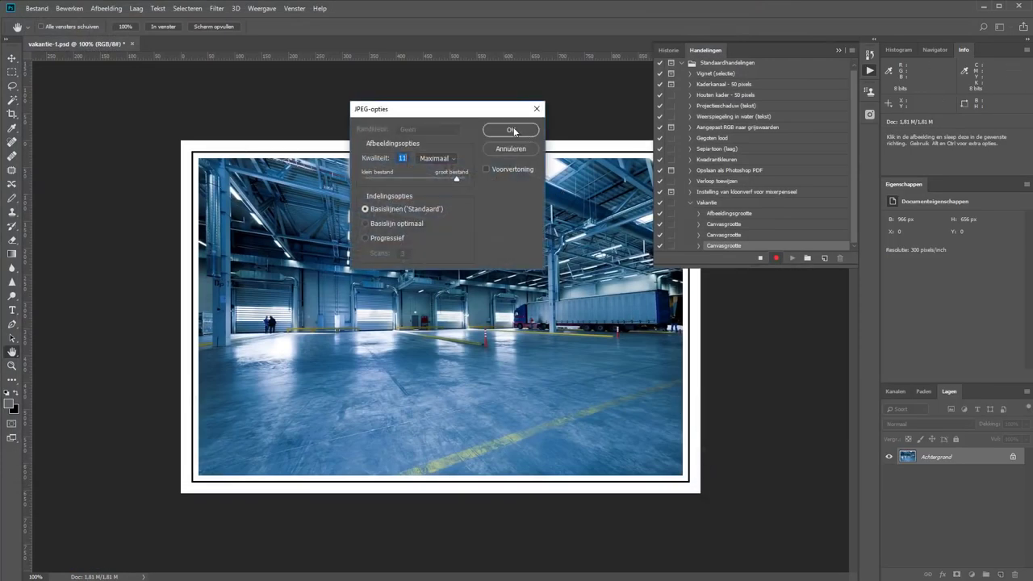
{"action": "type", "text": "10"}
{"action": "left_click", "coordinate": [510, 130]}
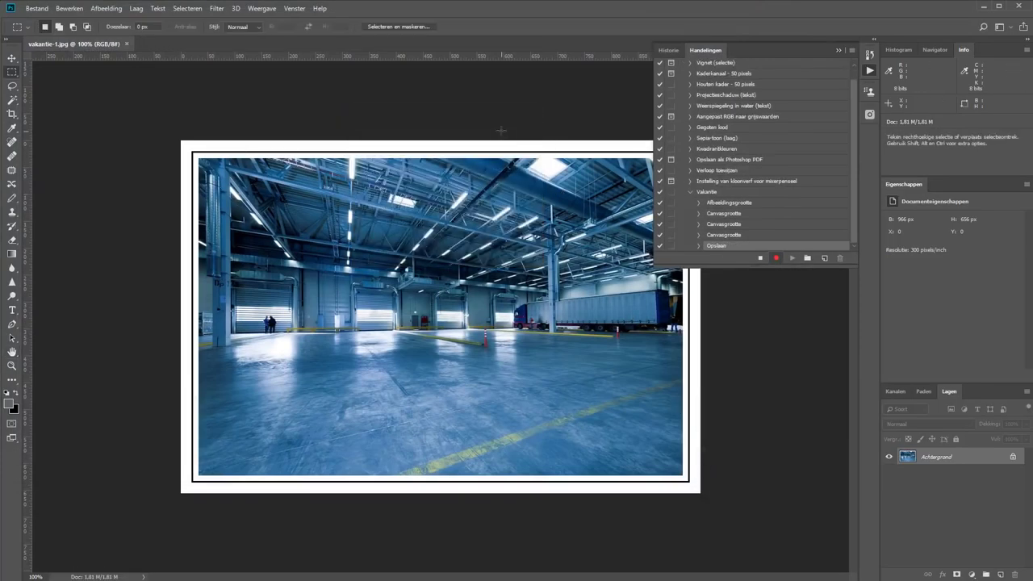
Step: Close the photo, stop recording Vakantie, and review its recorded Opslaan step
{"action": "left_click", "coordinate": [126, 44]}
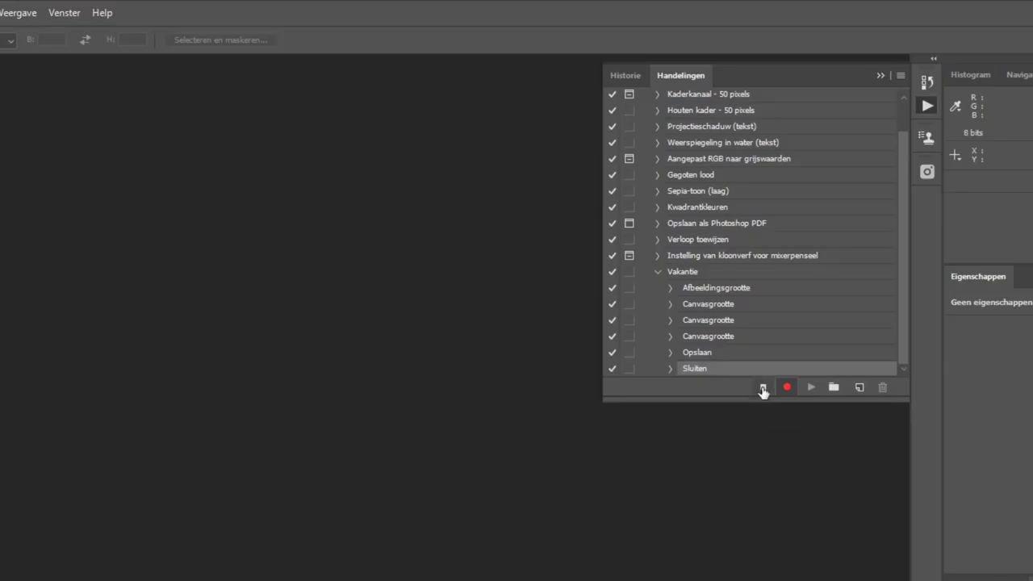
{"action": "left_click", "coordinate": [762, 389]}
{"action": "left_click", "coordinate": [670, 352]}
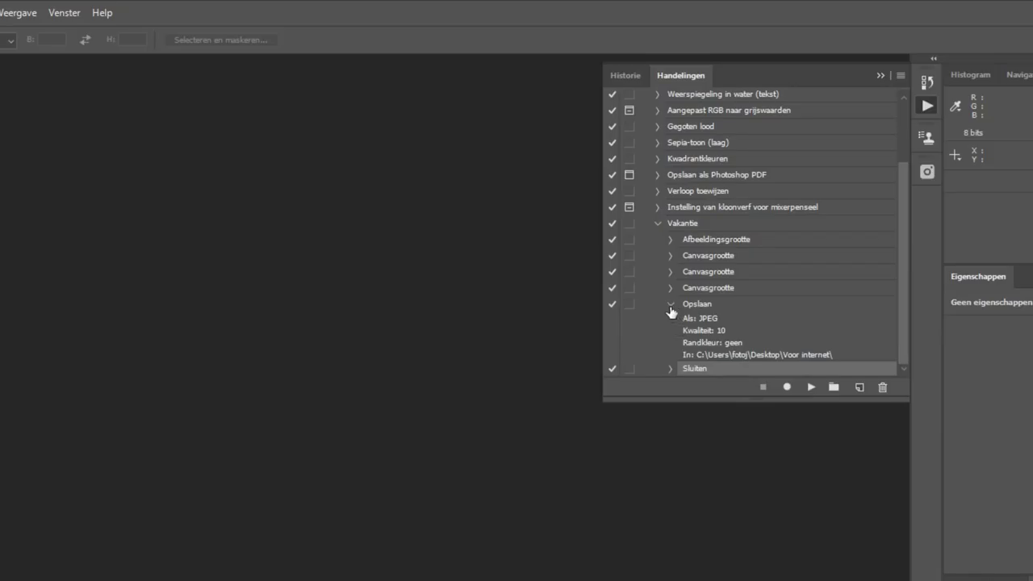
{"action": "left_click", "coordinate": [670, 304]}
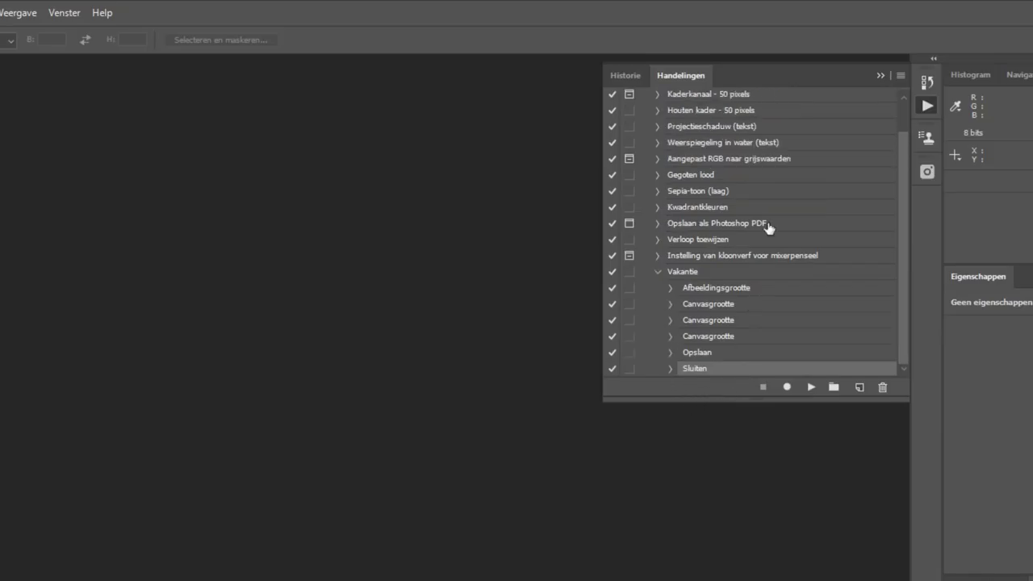
{"action": "left_click", "coordinate": [881, 76]}
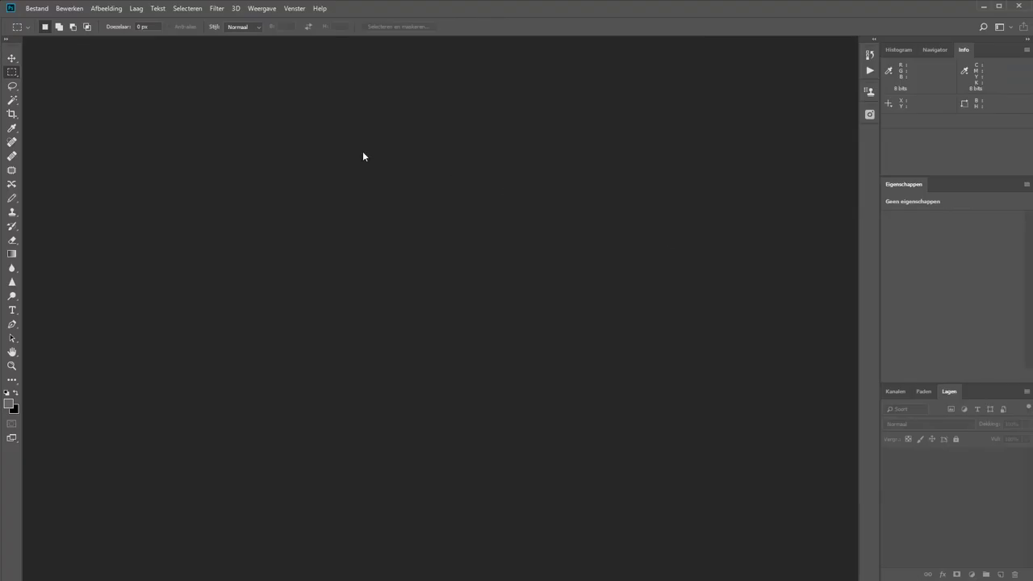
Step: Start a new droplet (Druppel maken) and set it to save as vakantie.exe on the Bureaublad
{"action": "left_click", "coordinate": [44, 10]}
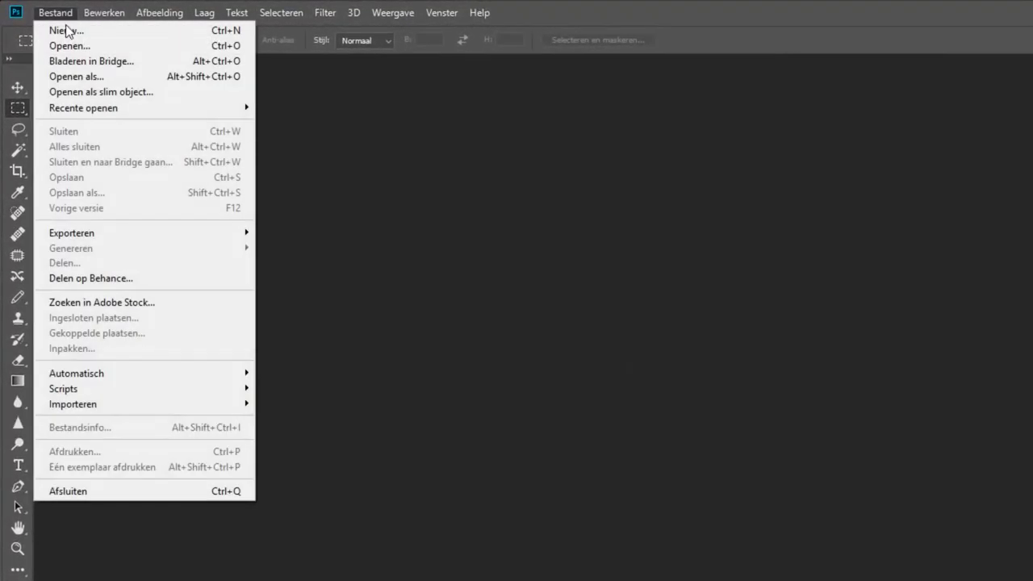
{"action": "mouse_move", "coordinate": [144, 372]}
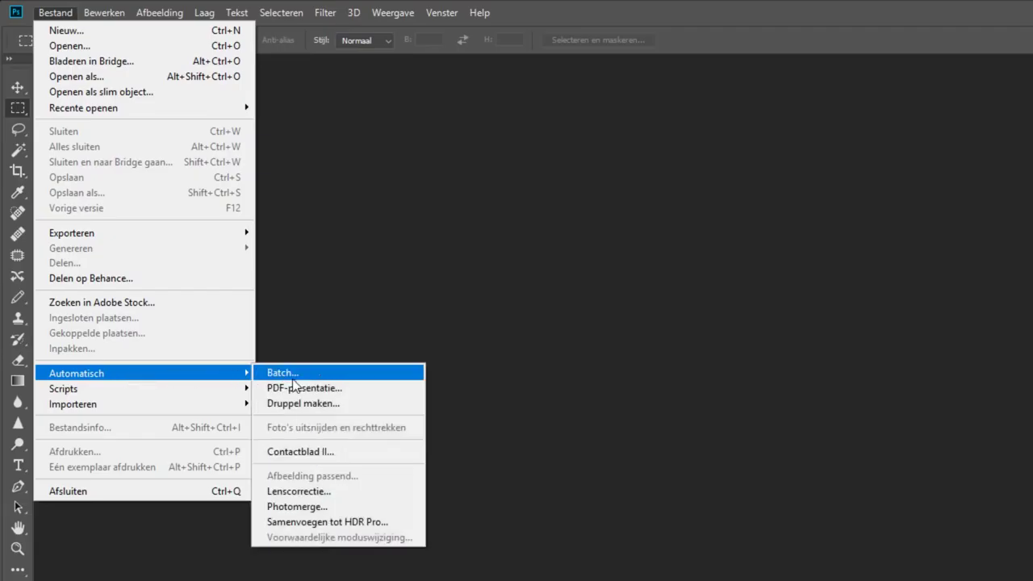
{"action": "left_click", "coordinate": [309, 404]}
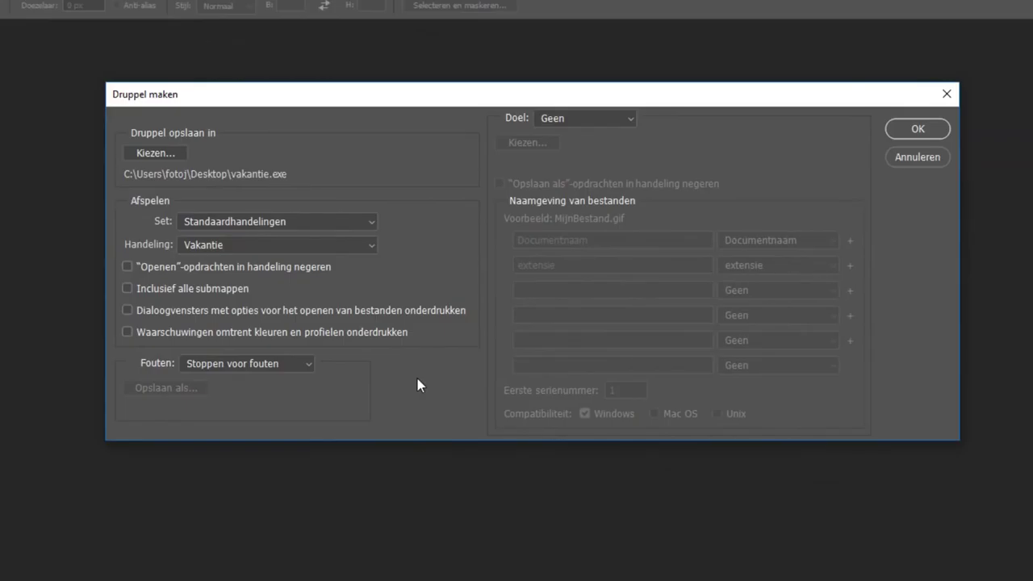
{"action": "left_click", "coordinate": [164, 152]}
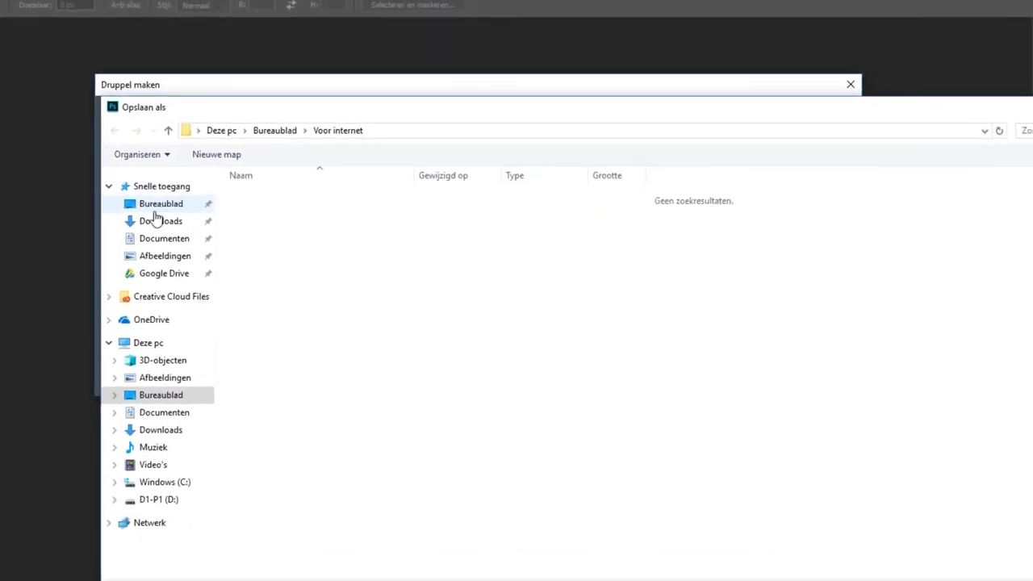
{"action": "left_click", "coordinate": [141, 178]}
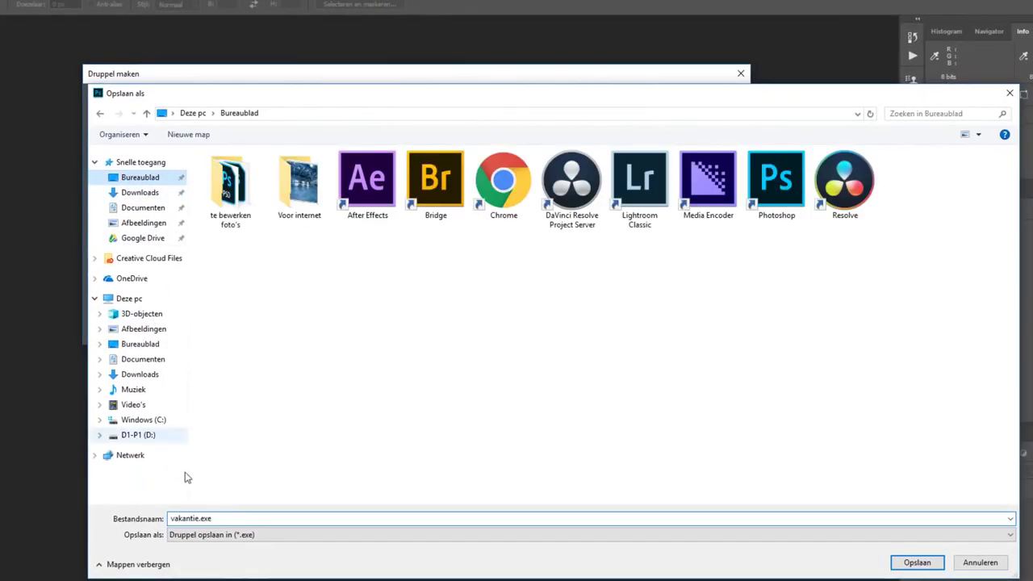
{"action": "left_click", "coordinate": [222, 518]}
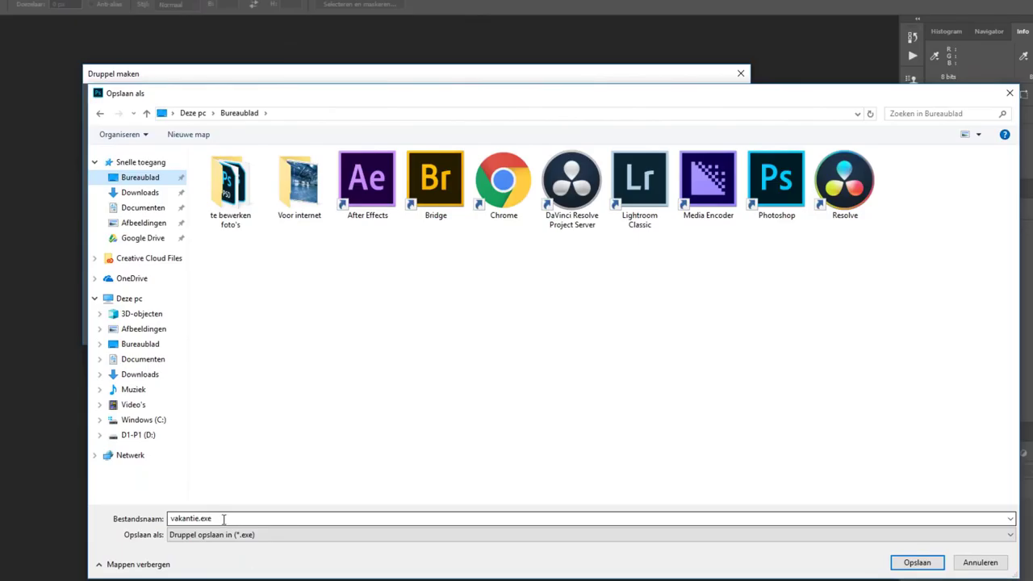
{"action": "left_click", "coordinate": [924, 567]}
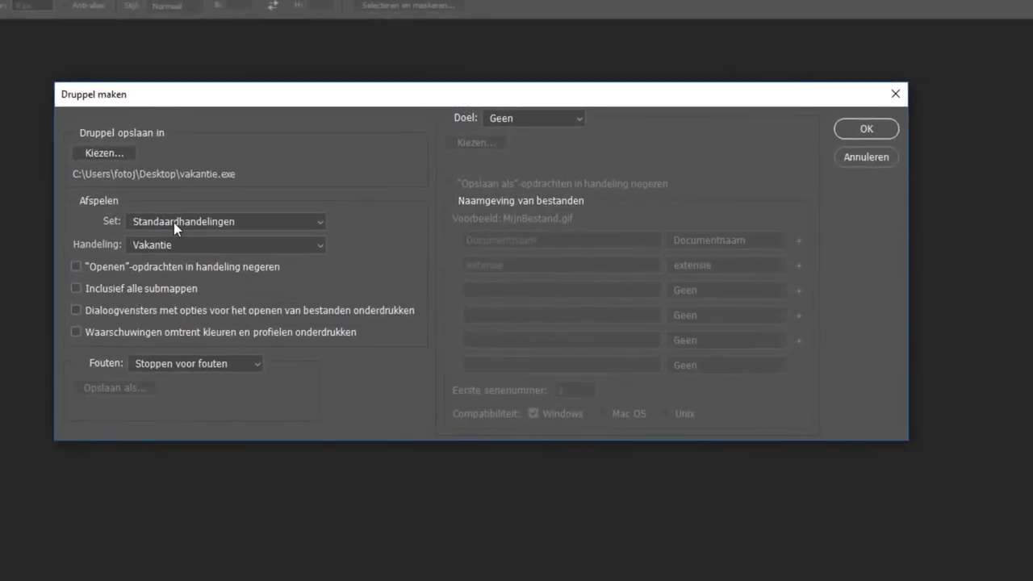
Step: Make the droplet play Standaardhandelingen > Vakantie, ignoring 'Openen'-opdrachten, and create it
{"action": "left_click", "coordinate": [234, 218]}
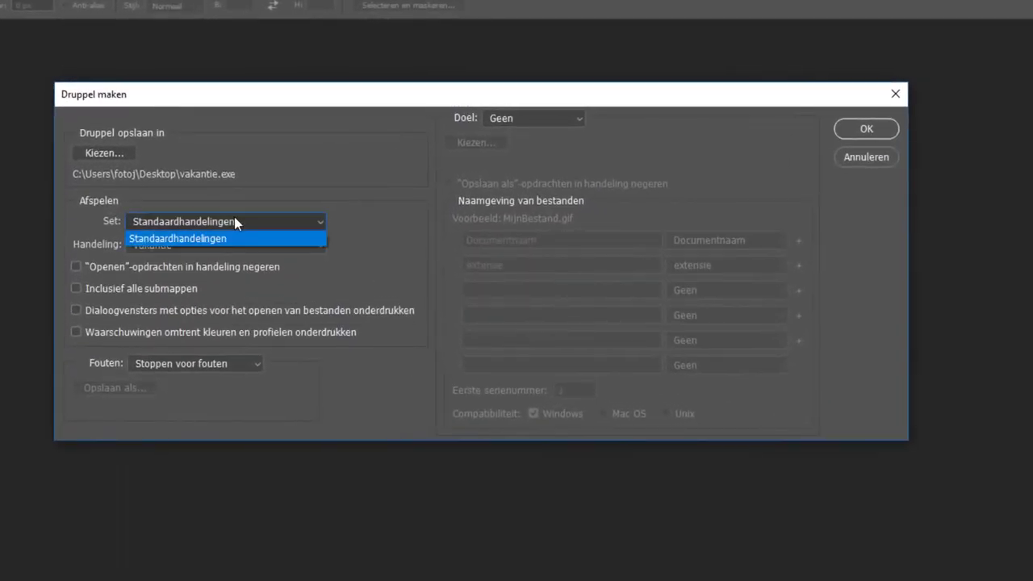
{"action": "left_click", "coordinate": [235, 218]}
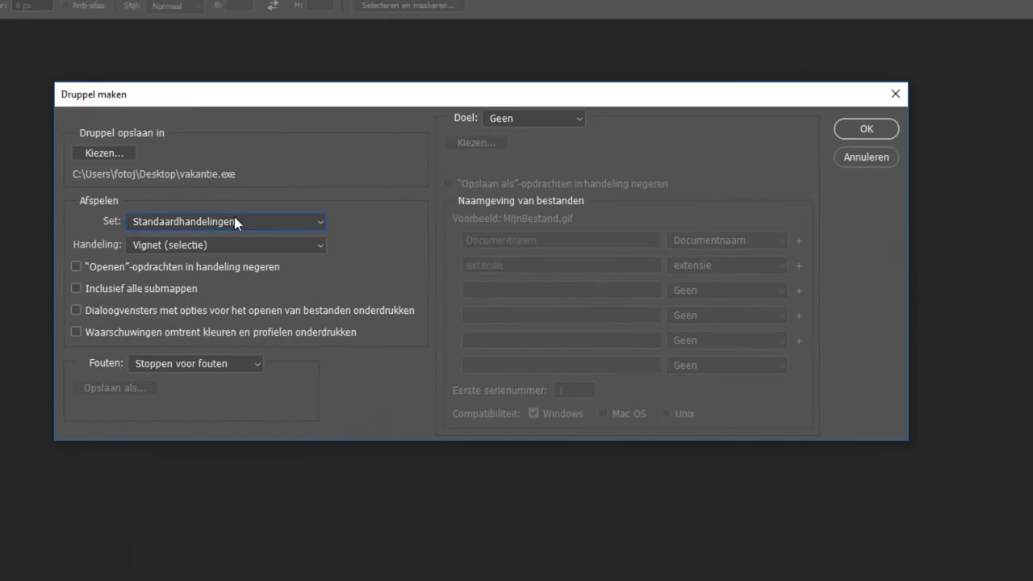
{"action": "left_click", "coordinate": [226, 245]}
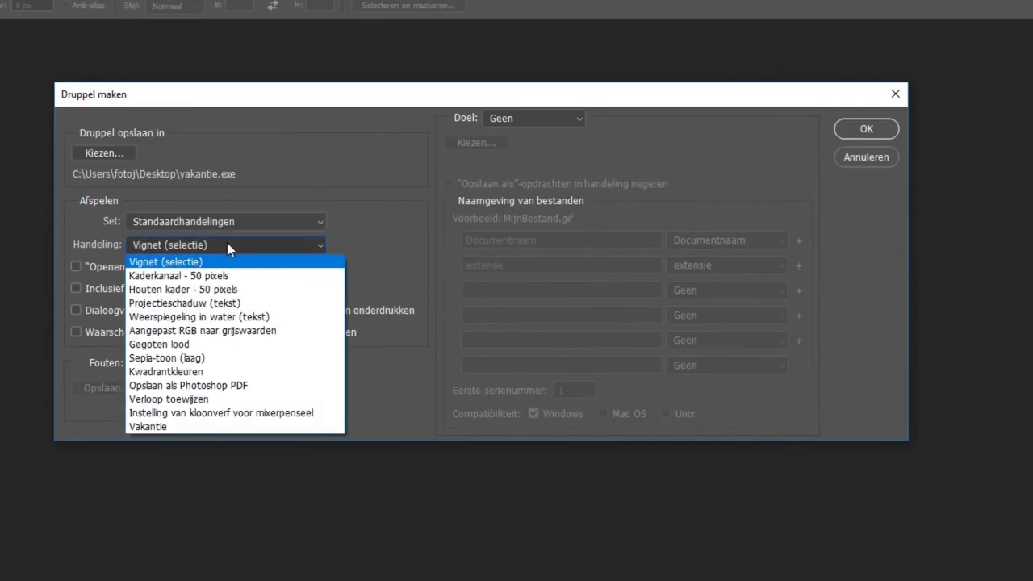
{"action": "left_click", "coordinate": [169, 426]}
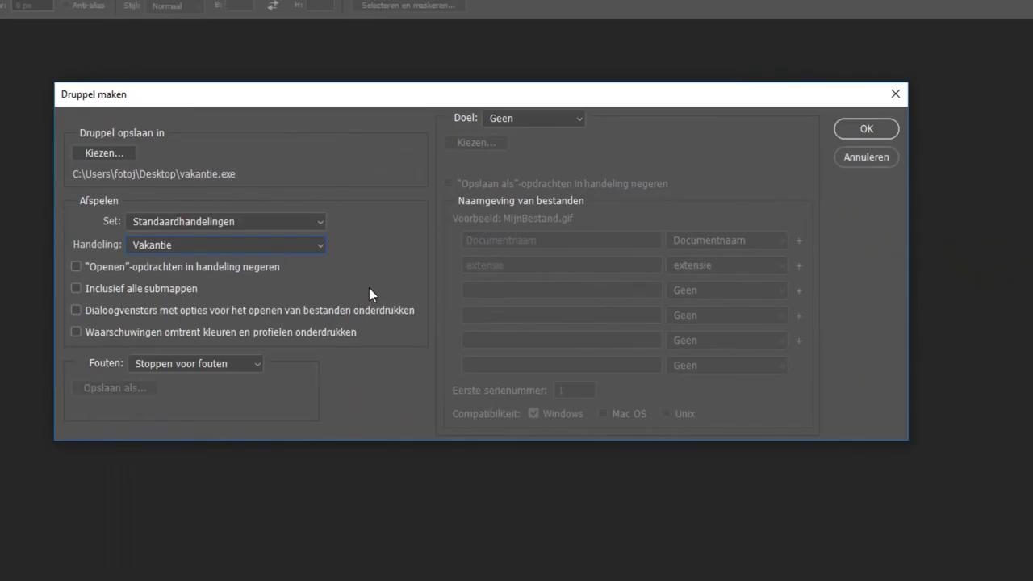
{"action": "left_click", "coordinate": [103, 266]}
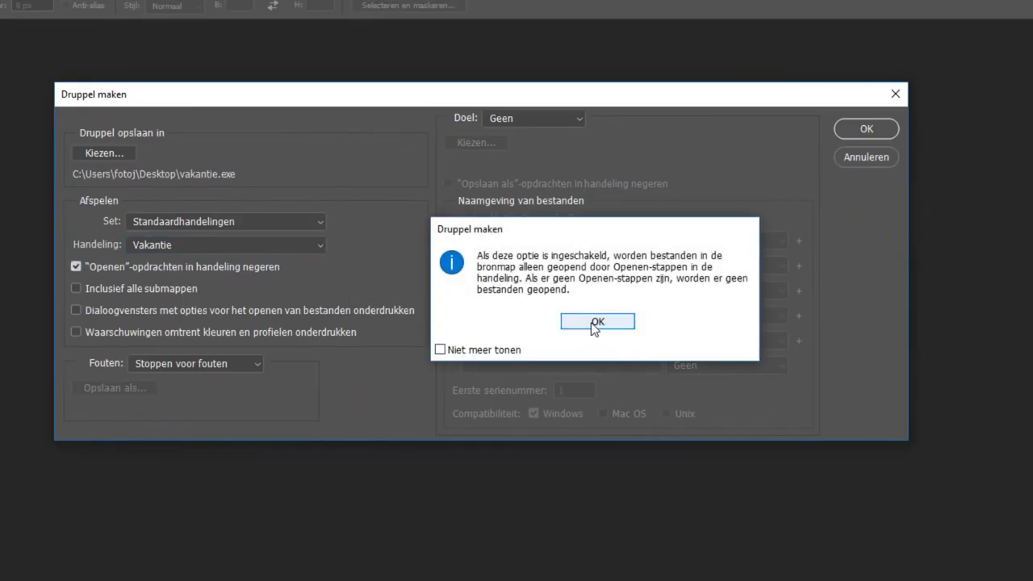
{"action": "left_click", "coordinate": [595, 325]}
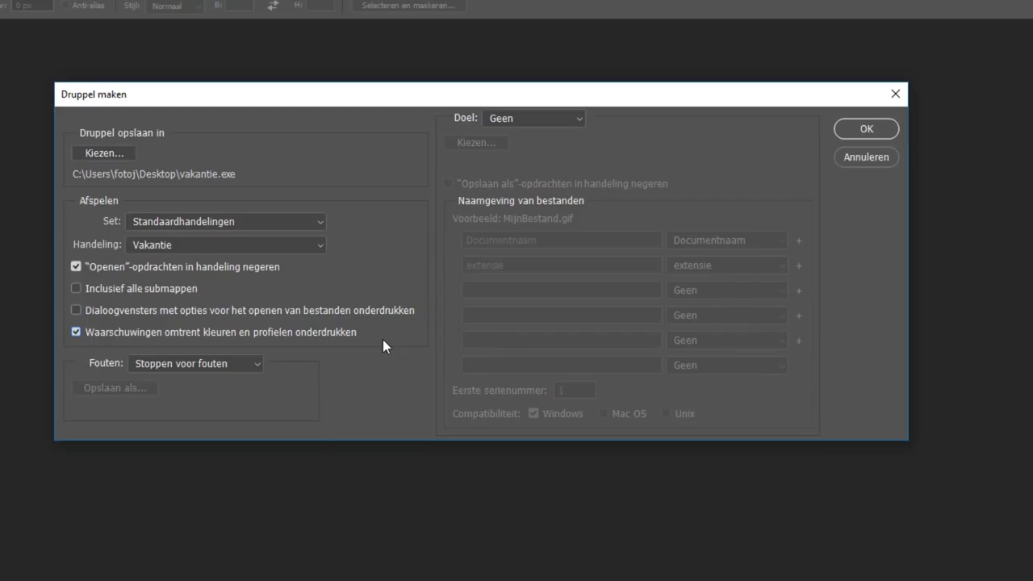
{"action": "left_click", "coordinate": [853, 126]}
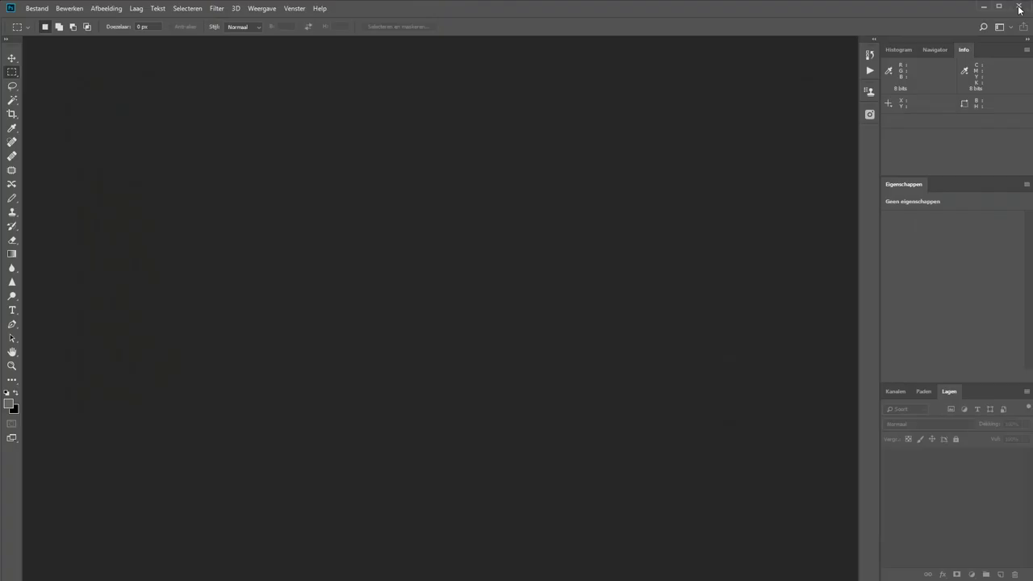
Step: Close Photoshop, put vakantie.exe beside the folders, open Voor internet, and select vakantie-2 to vakantie-9
{"action": "left_click", "coordinate": [1018, 7]}
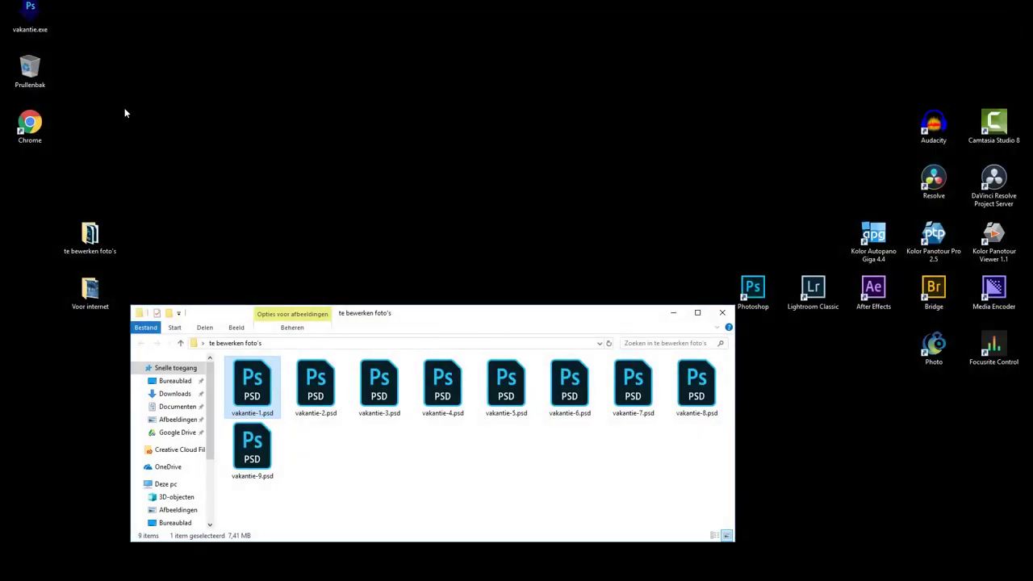
{"action": "left_click_drag", "start_coordinate": [26, 17], "coordinate": [19, 243]}
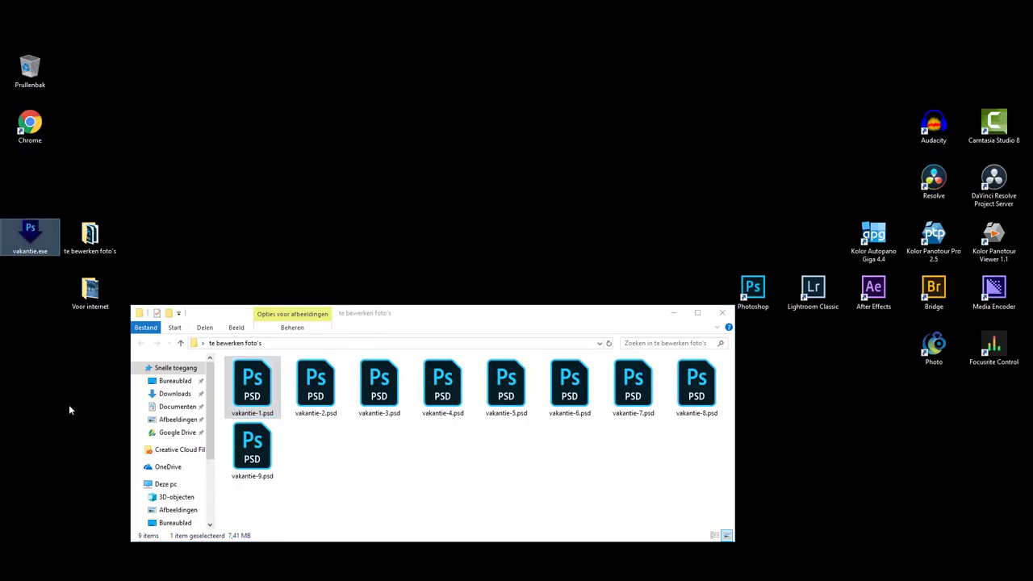
{"action": "double_click", "coordinate": [91, 295]}
{"action": "mouse_move", "coordinate": [290, 327]}
{"action": "left_mouse_down"}
{"action": "mouse_move", "coordinate": [305, 78]}
{"action": "mouse_move", "coordinate": [293, 65]}
{"action": "left_mouse_up"}
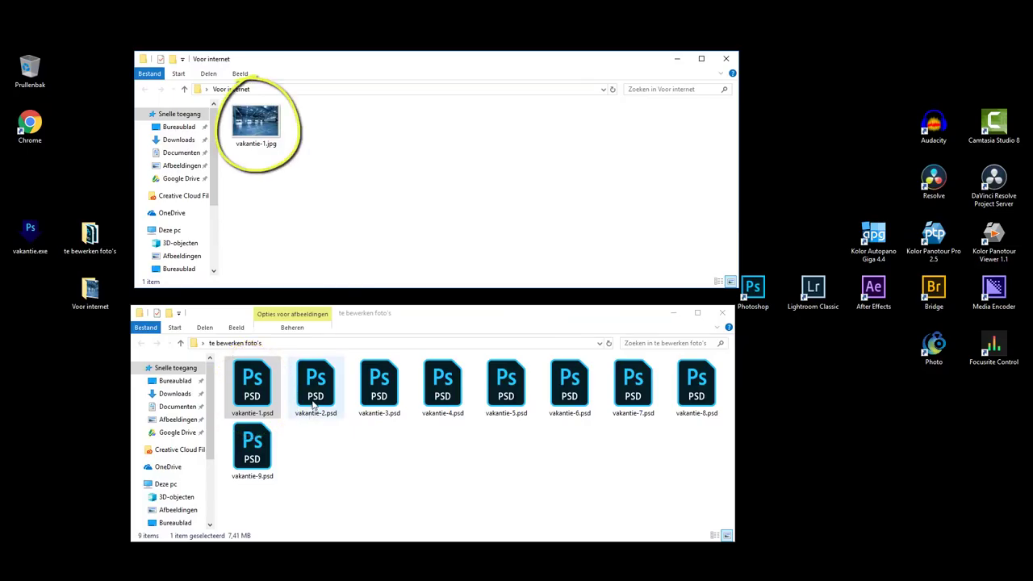
{"action": "left_click", "coordinate": [313, 405]}
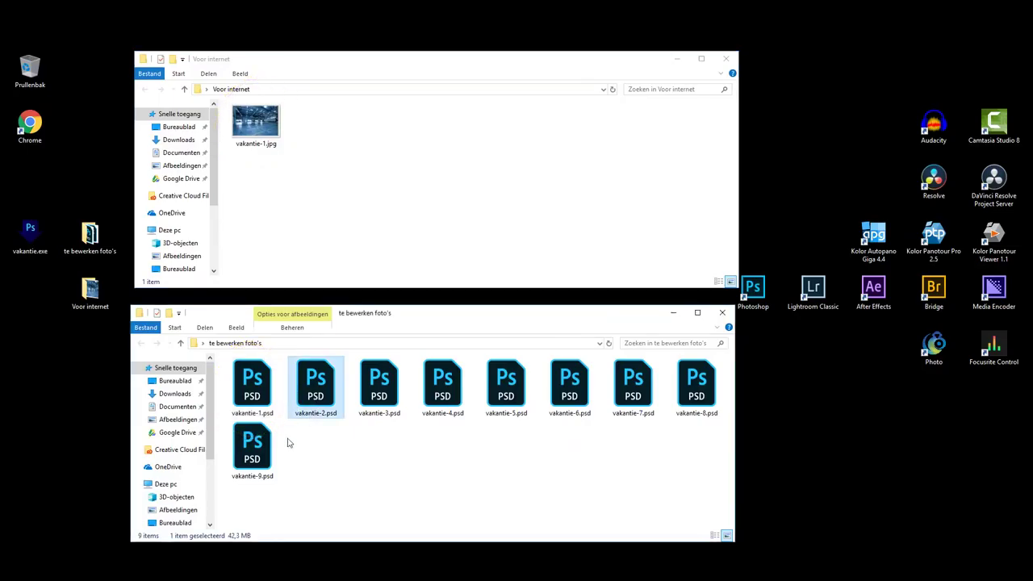
{"action": "left_click", "coordinate": [256, 448], "text": "shift"}
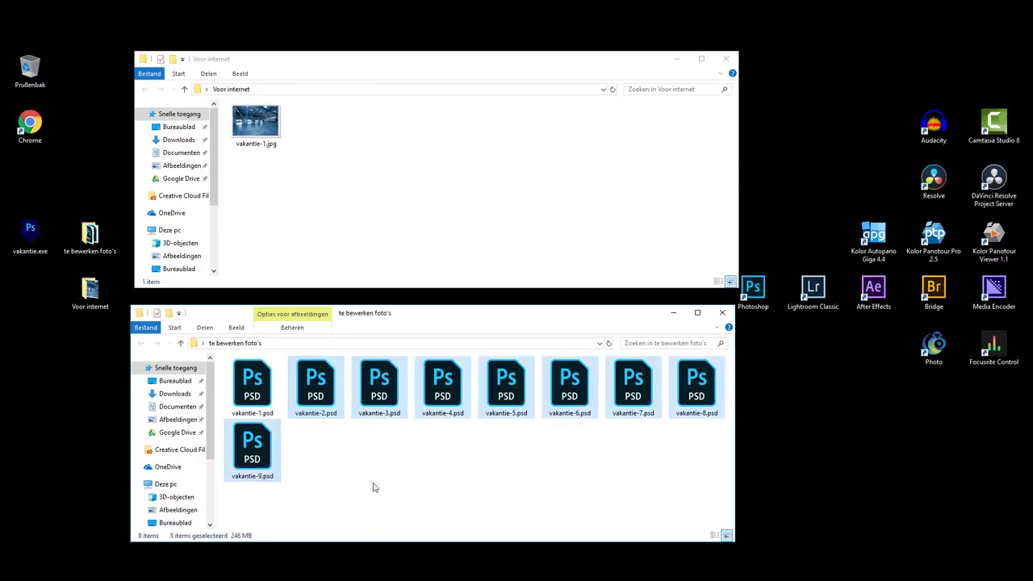
Step: Drop the eight PSDs vakantie-2 to vakantie-9 onto vakantie.exe to produce their JPEGs
{"action": "mouse_move", "coordinate": [314, 395]}
{"action": "left_mouse_down"}
{"action": "mouse_move", "coordinate": [244, 316]}
{"action": "mouse_move", "coordinate": [33, 234]}
{"action": "left_mouse_up"}
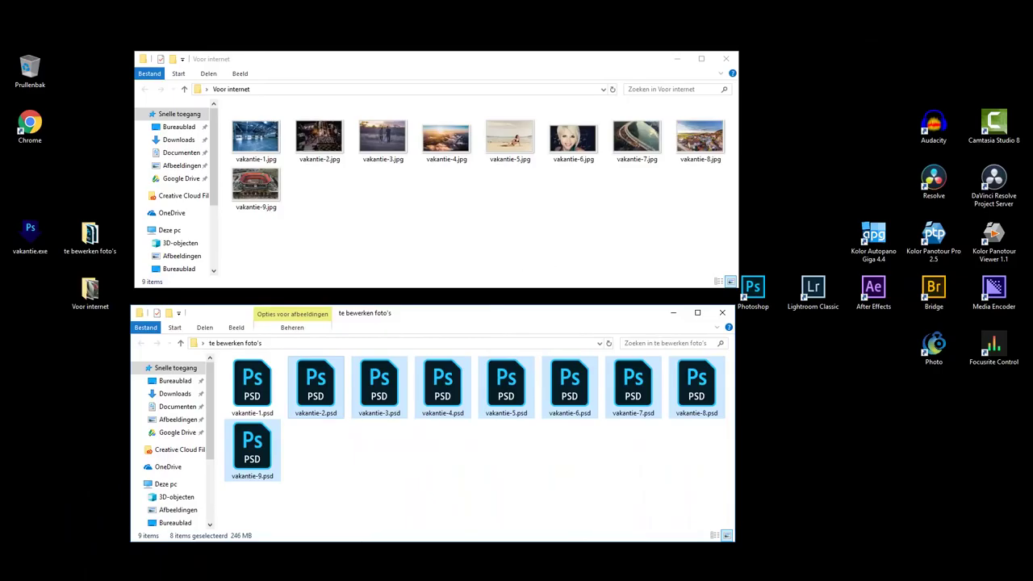
{"action": "left_click", "coordinate": [419, 483]}
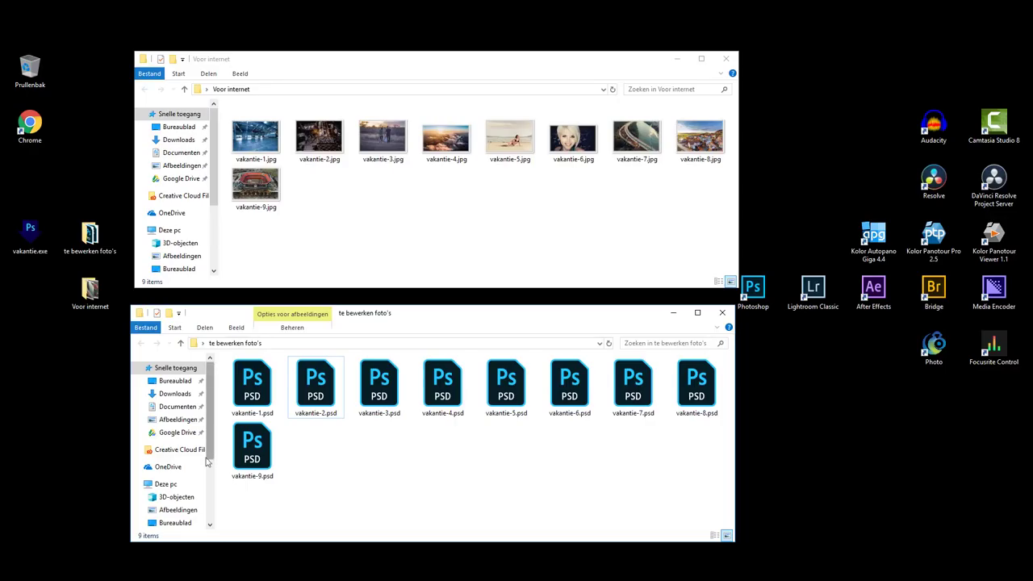
Step: Drop all six PSDs from D:\Werkfotos\druppel onto vakantie.exe, bringing Voor internet to 15 JPEGs
{"action": "scroll", "coordinate": [177, 476], "scroll_direction": "down", "scroll_amount": 3}
{"action": "left_click", "coordinate": [173, 479]}
{"action": "double_click", "coordinate": [318, 460]}
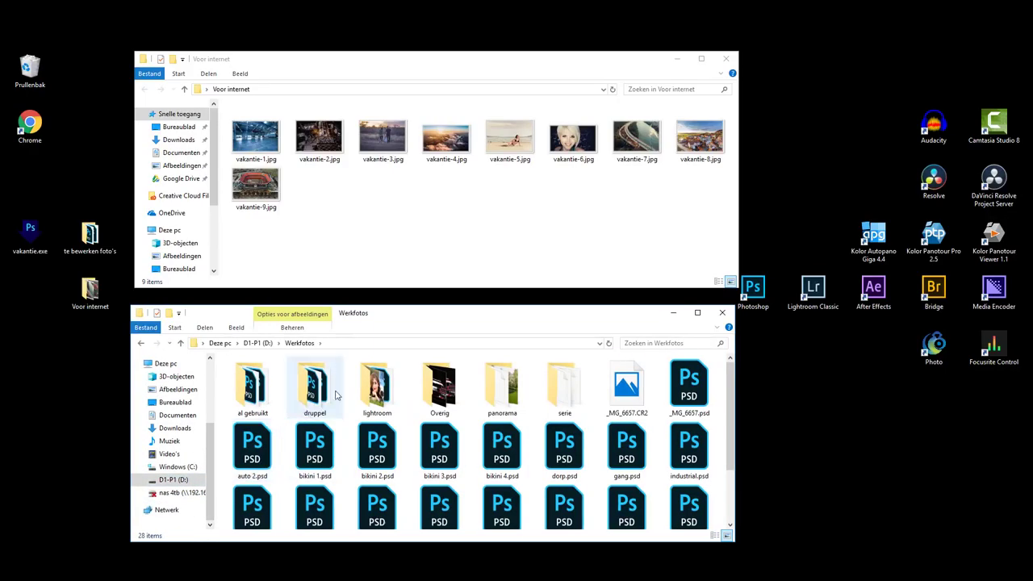
{"action": "double_click", "coordinate": [314, 385]}
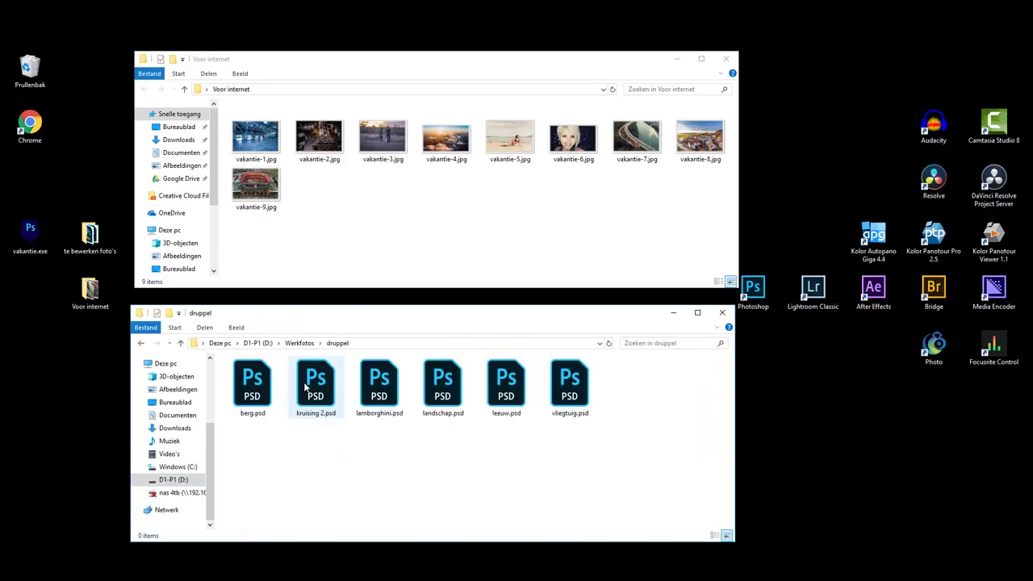
{"action": "left_click_drag", "start_coordinate": [597, 472], "coordinate": [227, 357]}
{"action": "left_click_drag", "start_coordinate": [249, 390], "coordinate": [35, 248]}
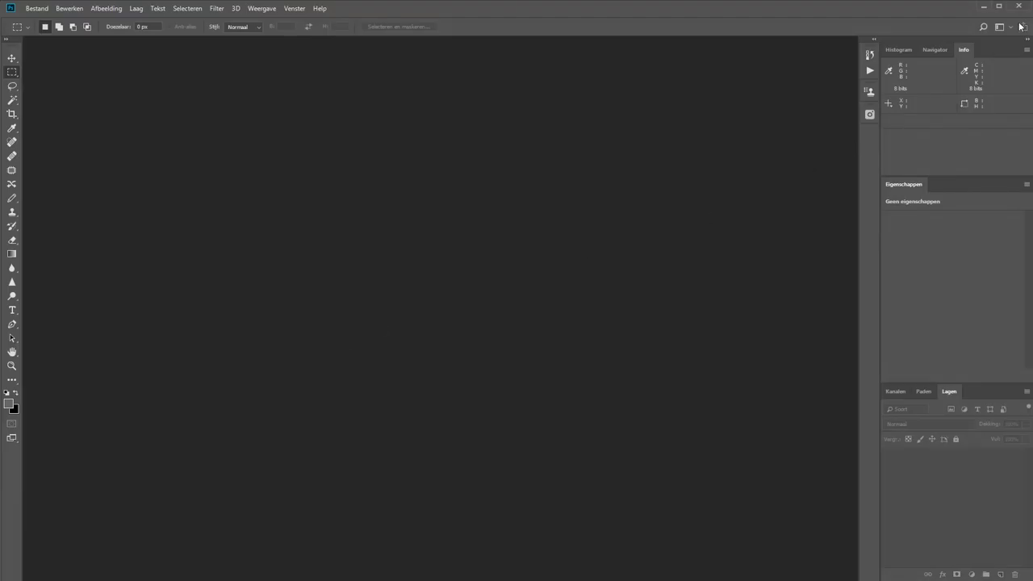
{"action": "left_click", "coordinate": [984, 7]}
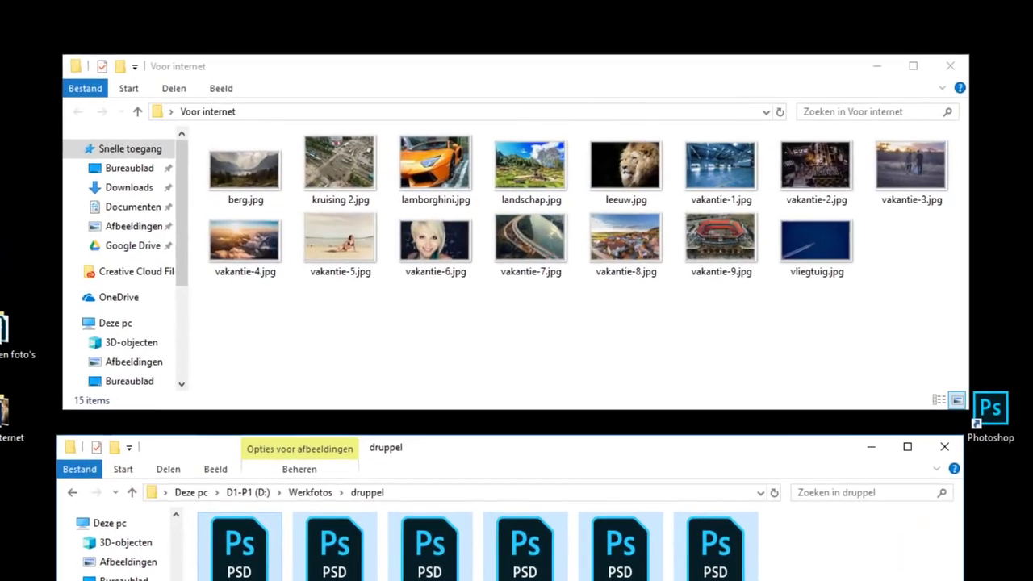